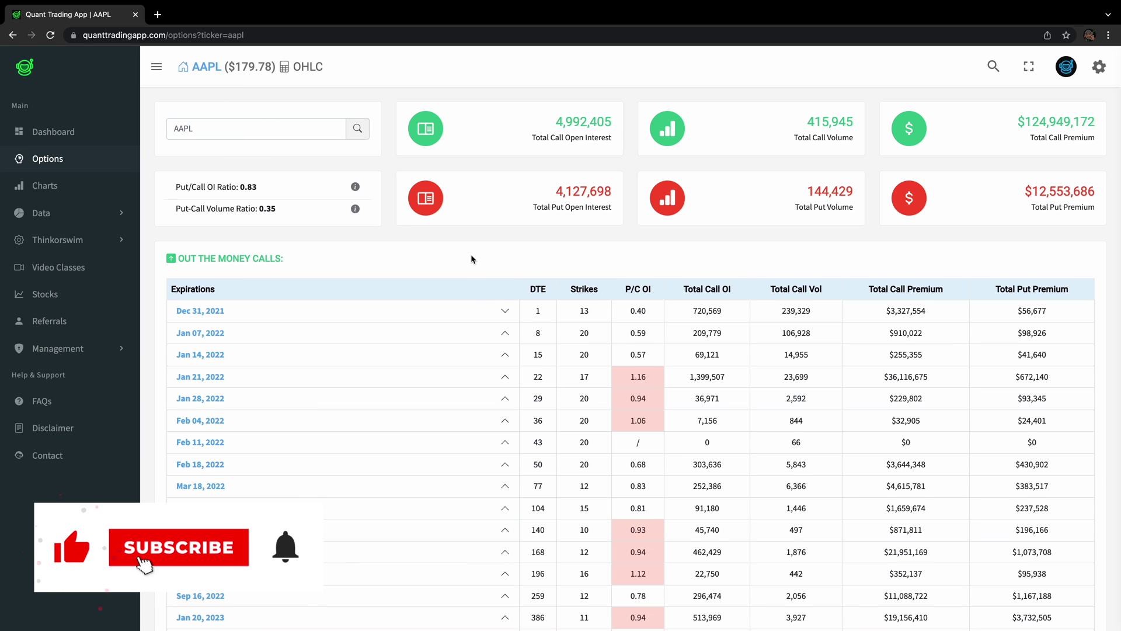
# Expand AAPL's Dec 31, 2021 expiration and review its strikes from 180 to 210
pyautogui.click(472, 312)
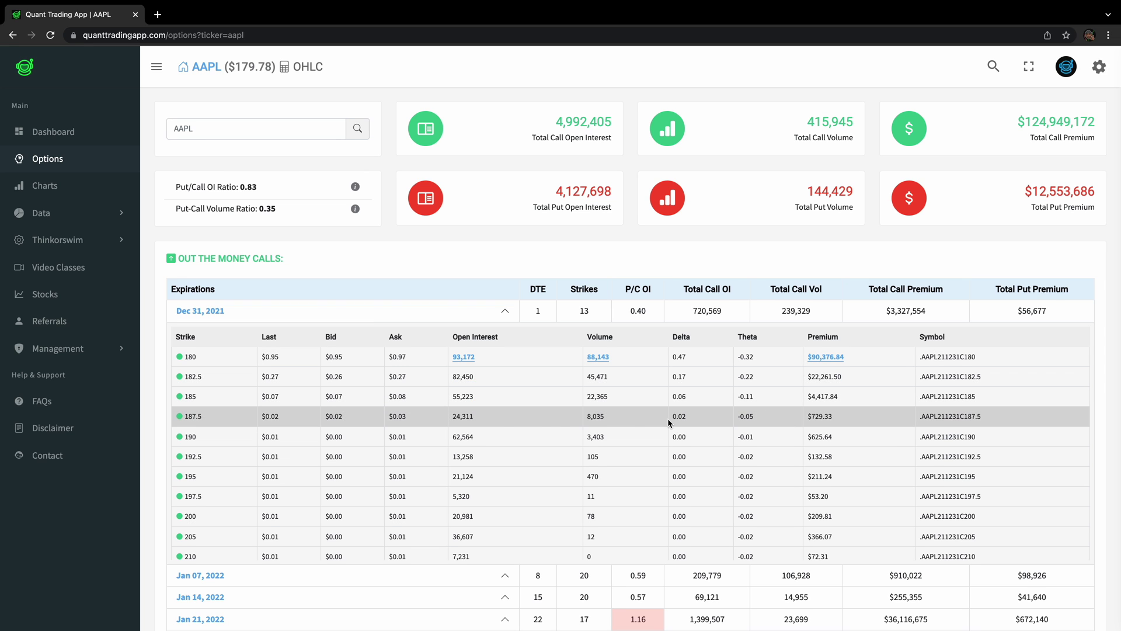
pyautogui.scroll(-1, 344, 246)
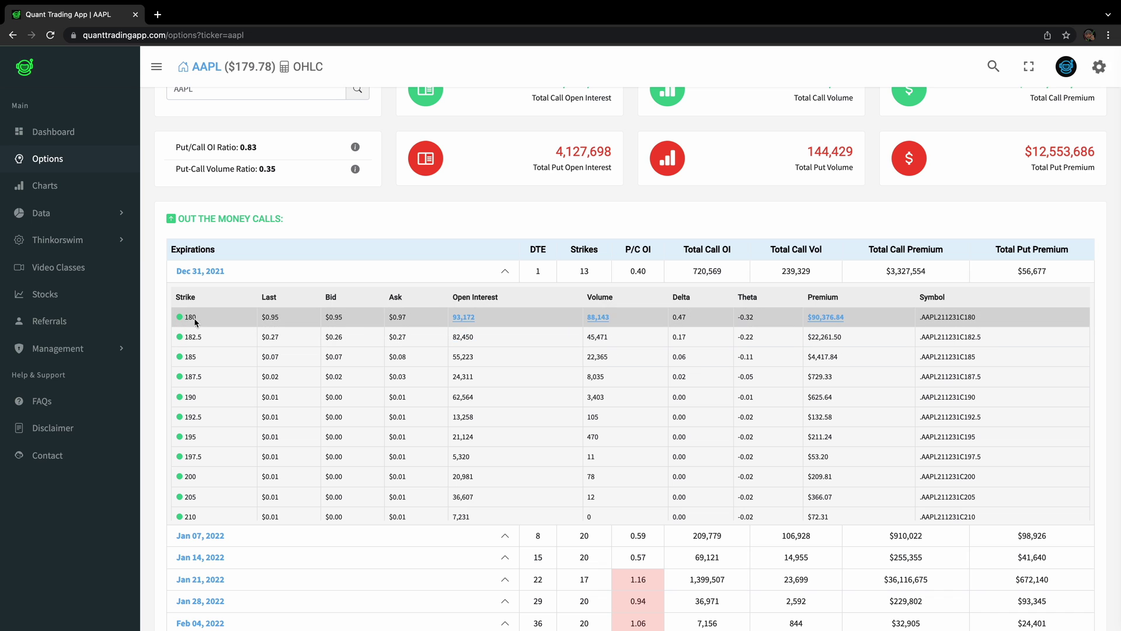
pyautogui.scroll(1, 251, 181)
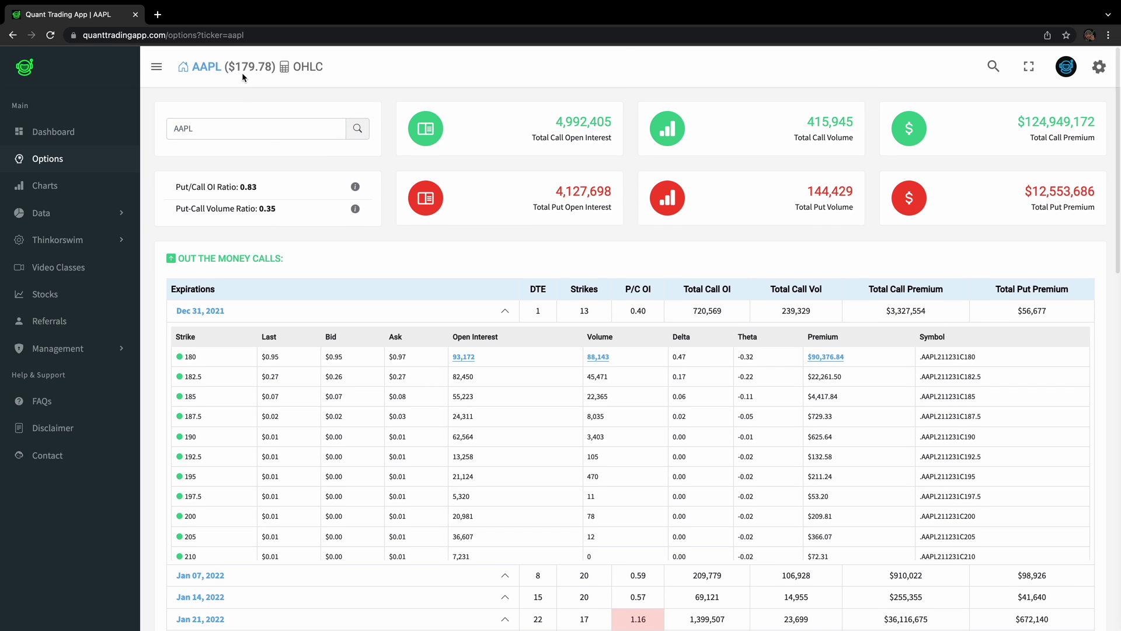
# Open Charts in a second tab, go full-screen, and select AAPL as the ticker
pyautogui.keyDown('super'); pyautogui.click(45, 186); pyautogui.keyUp('super')
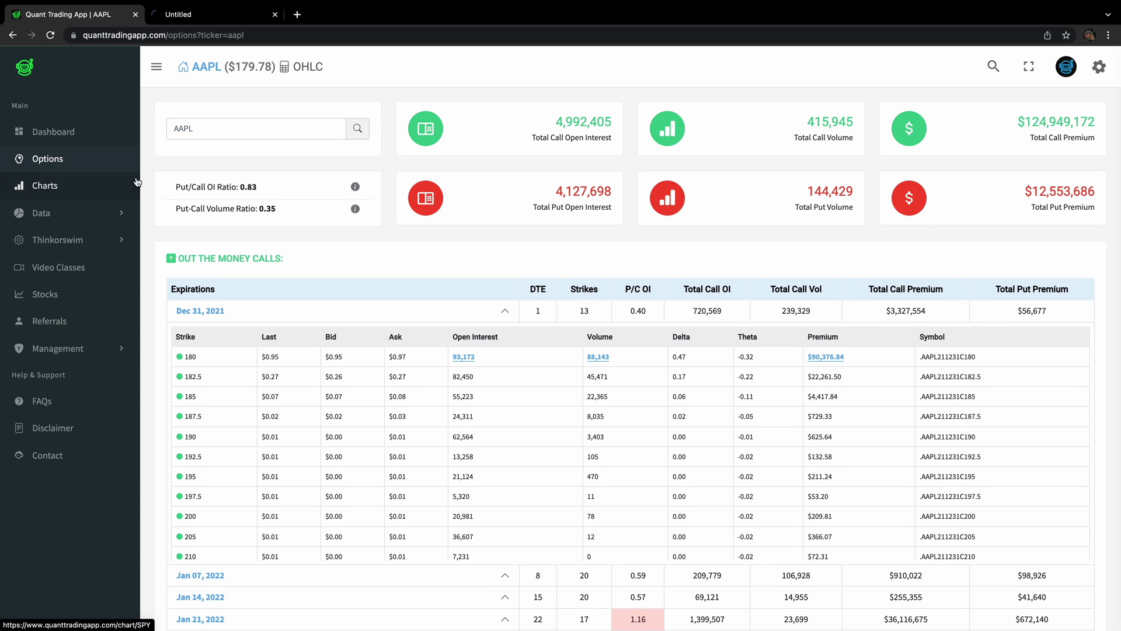
pyautogui.click(200, 21)
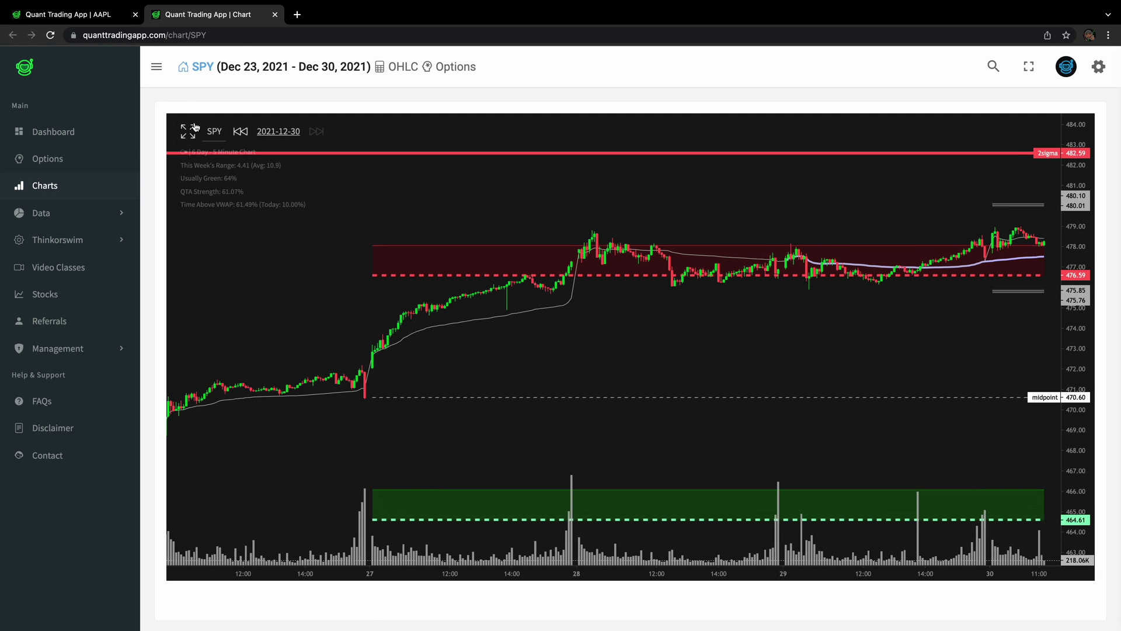
pyautogui.click(181, 117)
pyautogui.click(48, 64)
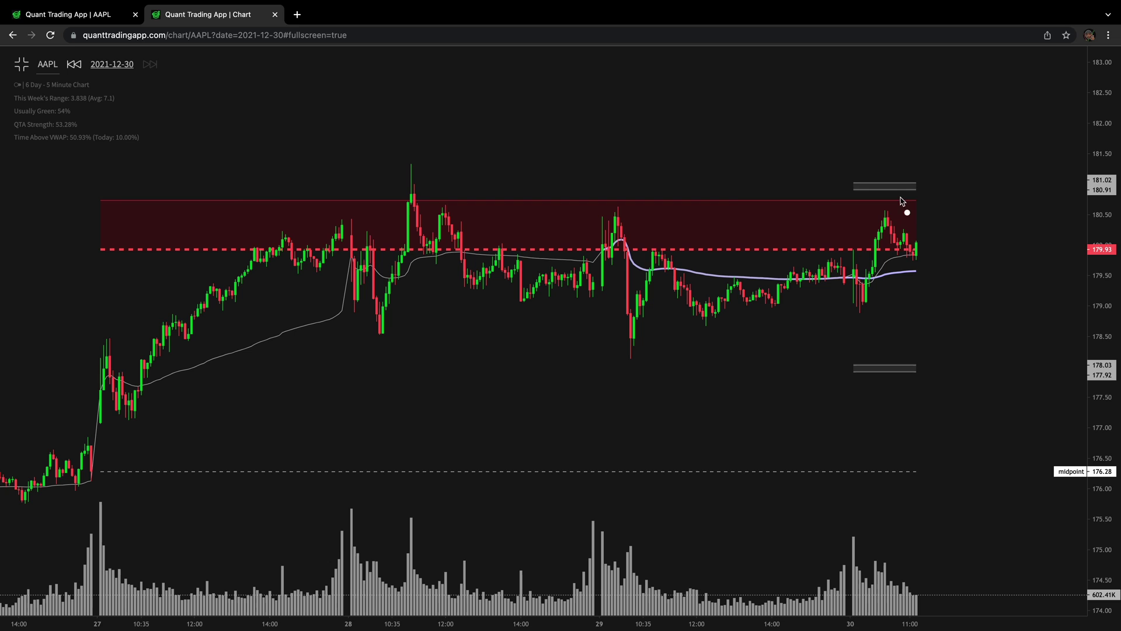
# Circle the sideways range, the Dec 27 rally and the last day's candles, then clear all markings
pyautogui.moveTo(901, 198)
pyautogui.mouseDown()
pyautogui.moveTo(395, 187)
pyautogui.moveTo(264, 227)
pyautogui.moveTo(432, 316)
pyautogui.moveTo(804, 310)
pyautogui.moveTo(927, 266)
pyautogui.moveTo(859, 189)
pyautogui.mouseUp()
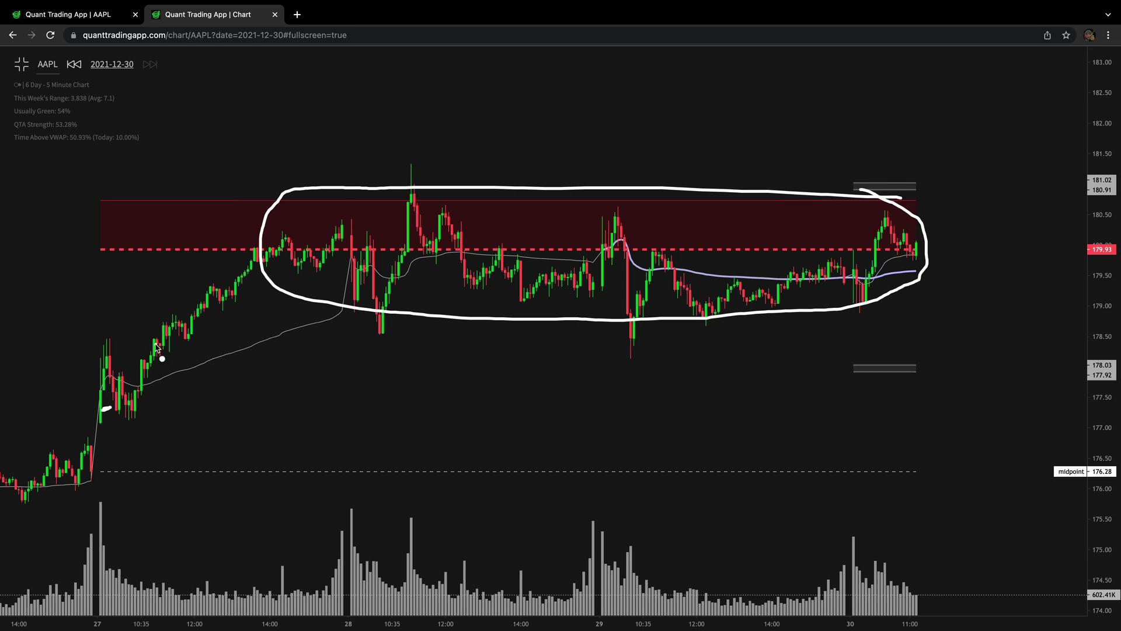
pyautogui.moveTo(151, 341); pyautogui.dragTo(156, 346)
pyautogui.moveTo(913, 231)
pyautogui.mouseDown()
pyautogui.moveTo(928, 267)
pyautogui.moveTo(847, 229)
pyautogui.mouseUp()
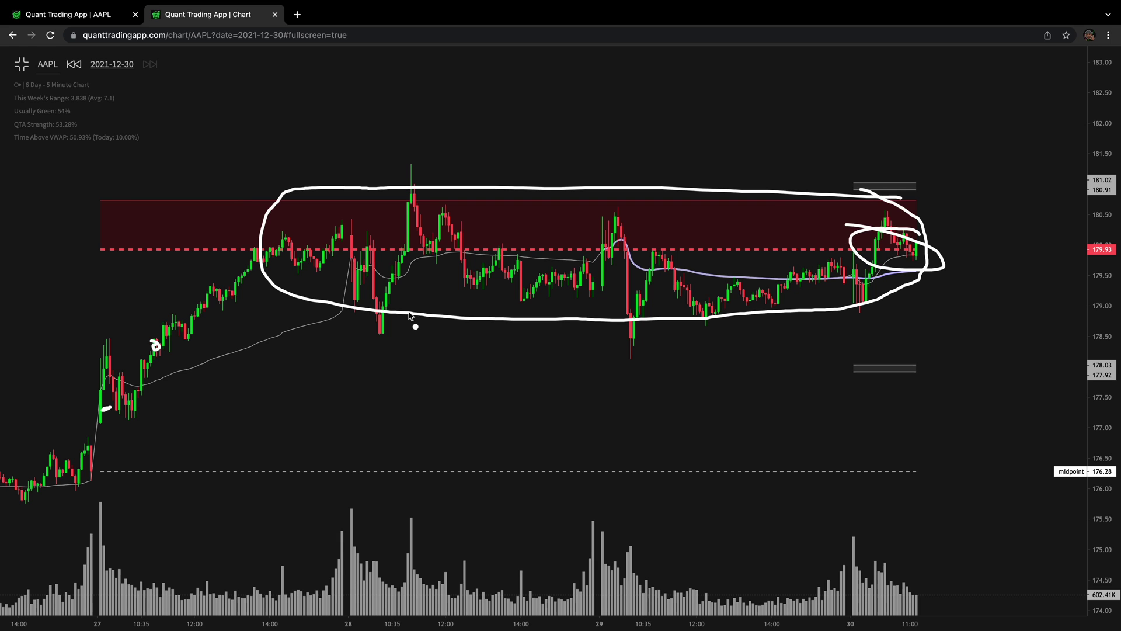
pyautogui.press('Escape')
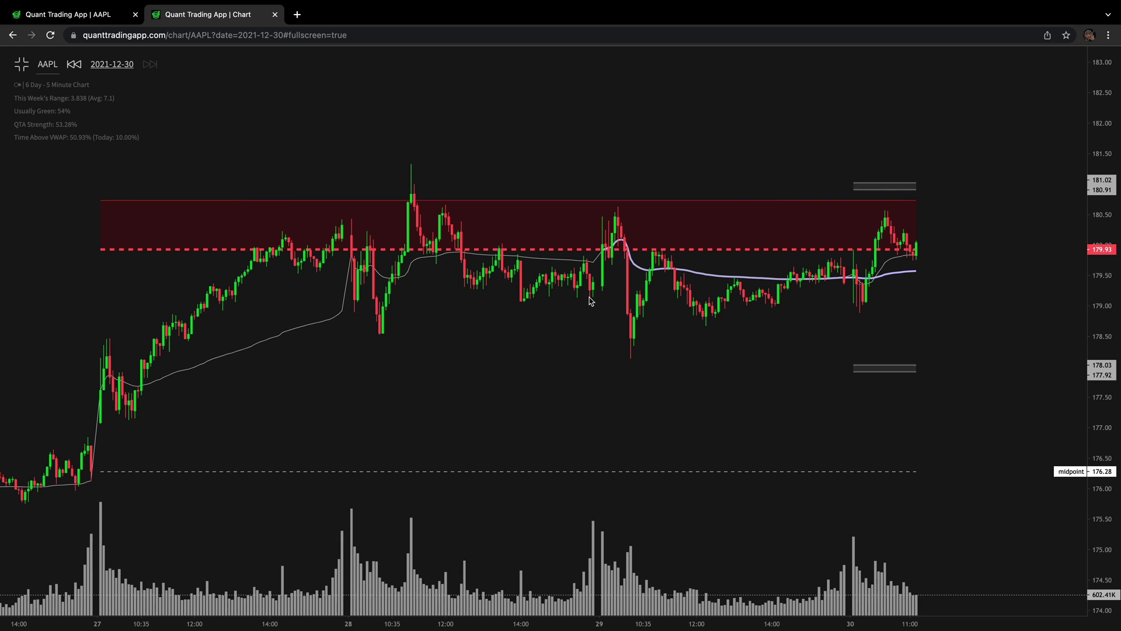
# On the AAPL options table, circle the 180 and 182.5 strikes with their Open Interest and Premium values
pyautogui.click(104, 15)
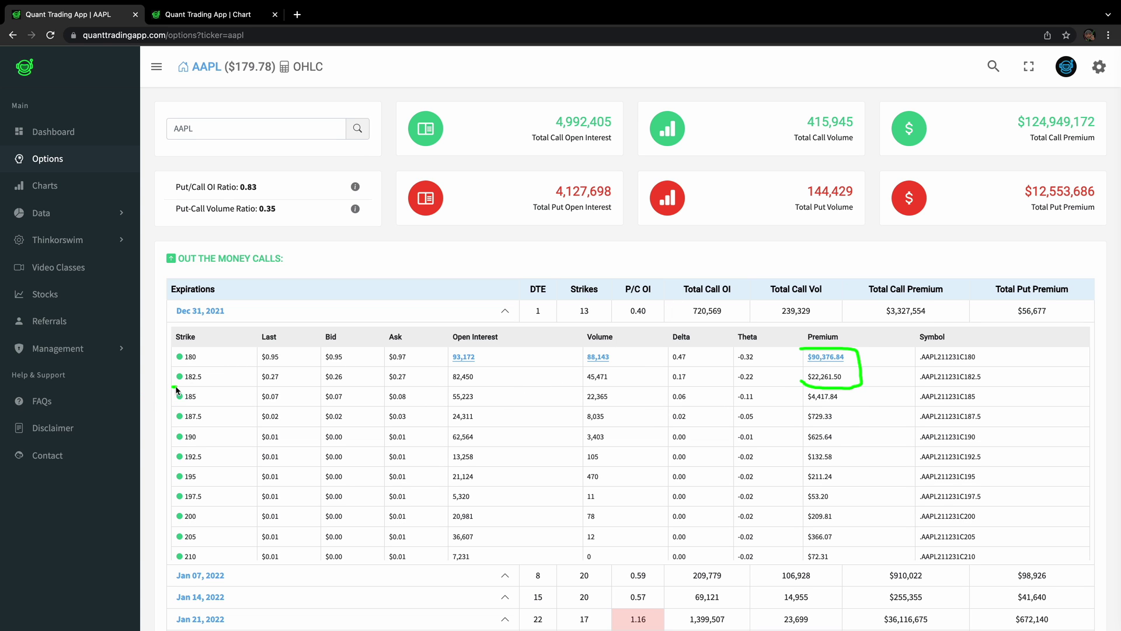
pyautogui.moveTo(175, 385)
pyautogui.mouseDown()
pyautogui.moveTo(208, 350)
pyautogui.moveTo(143, 360)
pyautogui.mouseUp()
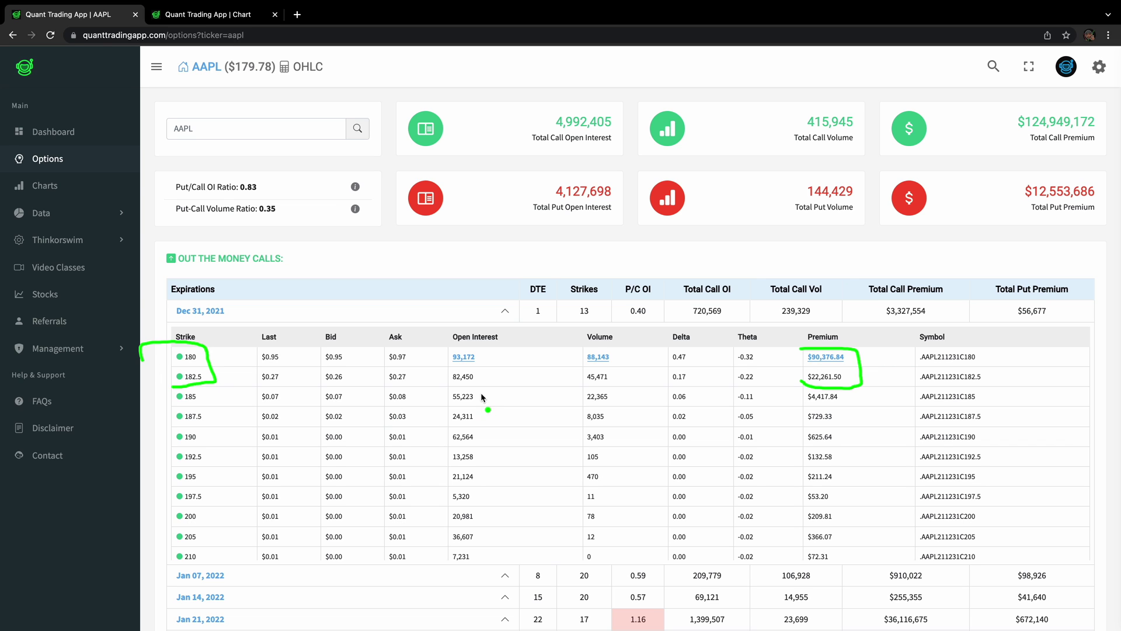
pyautogui.moveTo(480, 388)
pyautogui.mouseDown()
pyautogui.moveTo(439, 456)
pyautogui.moveTo(513, 492)
pyautogui.moveTo(490, 394)
pyautogui.mouseUp()
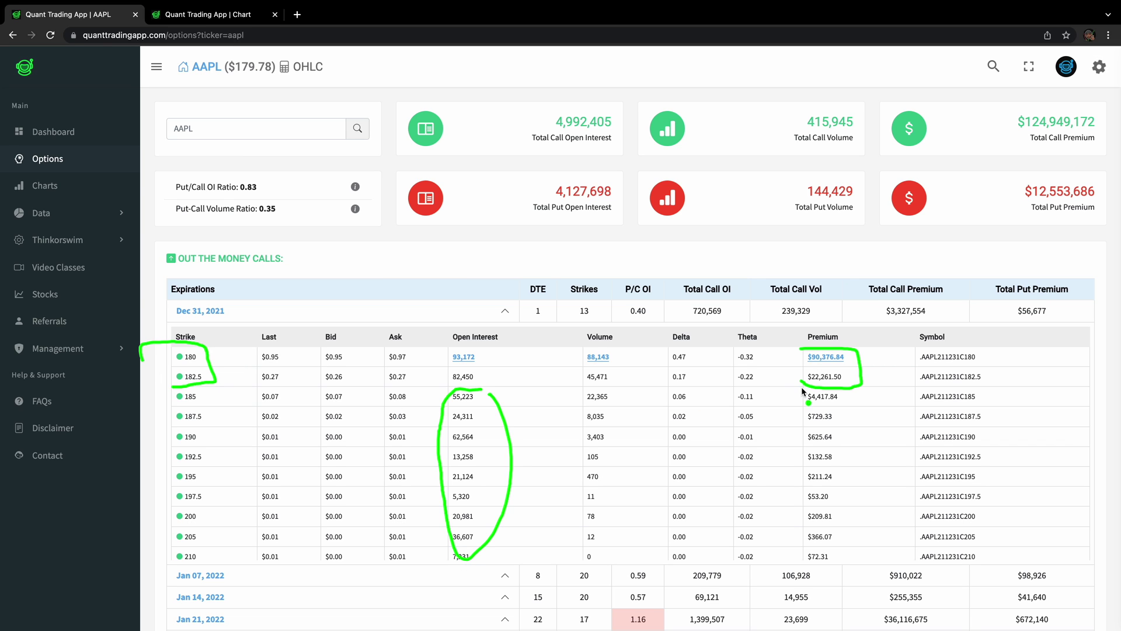
pyautogui.moveTo(838, 403)
pyautogui.mouseDown()
pyautogui.moveTo(790, 424)
pyautogui.moveTo(875, 474)
pyautogui.moveTo(838, 386)
pyautogui.mouseUp()
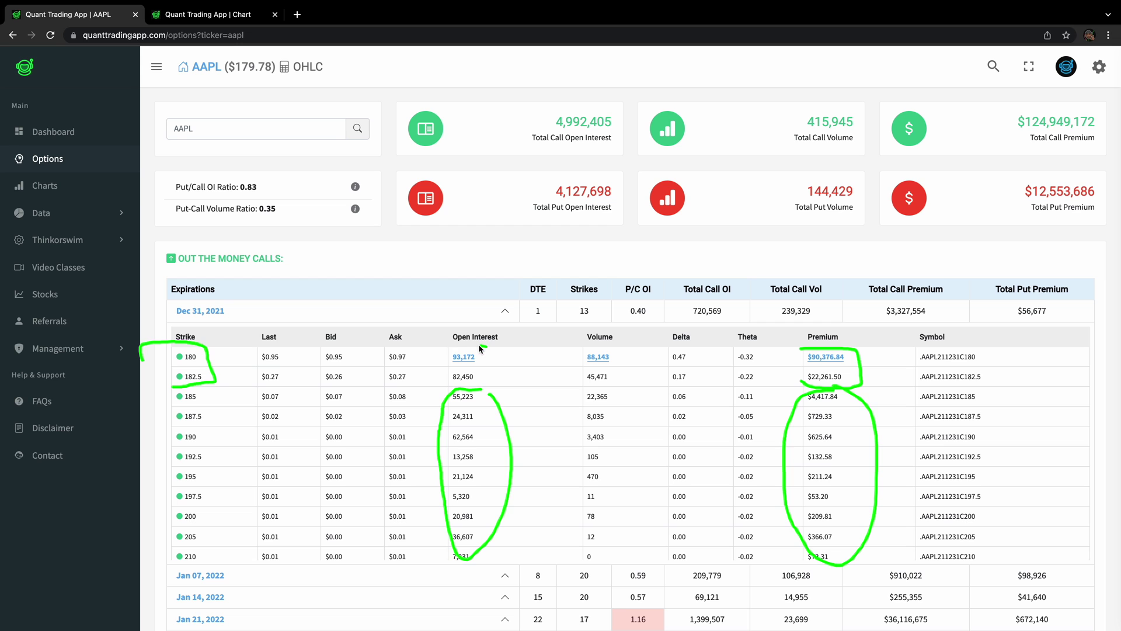
pyautogui.moveTo(480, 348)
pyautogui.mouseDown()
pyautogui.moveTo(509, 390)
pyautogui.moveTo(490, 344)
pyautogui.mouseUp()
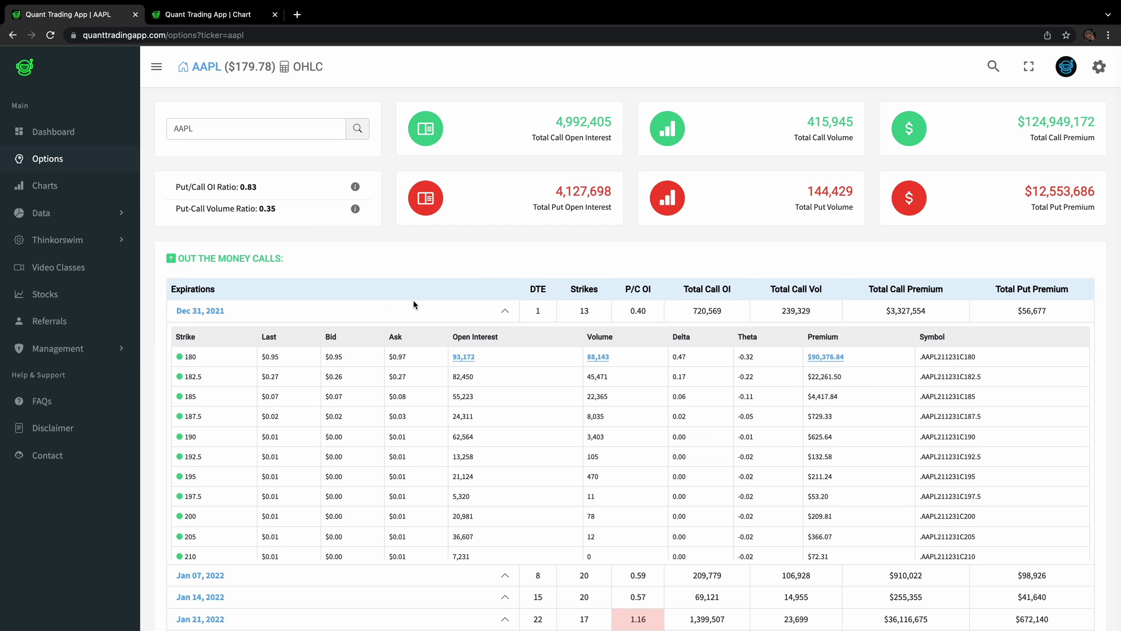
# On the AAPL chart, arrow the Dec 29 rejection, circle the last day, and draw upward arrows
pyautogui.click(233, 15)
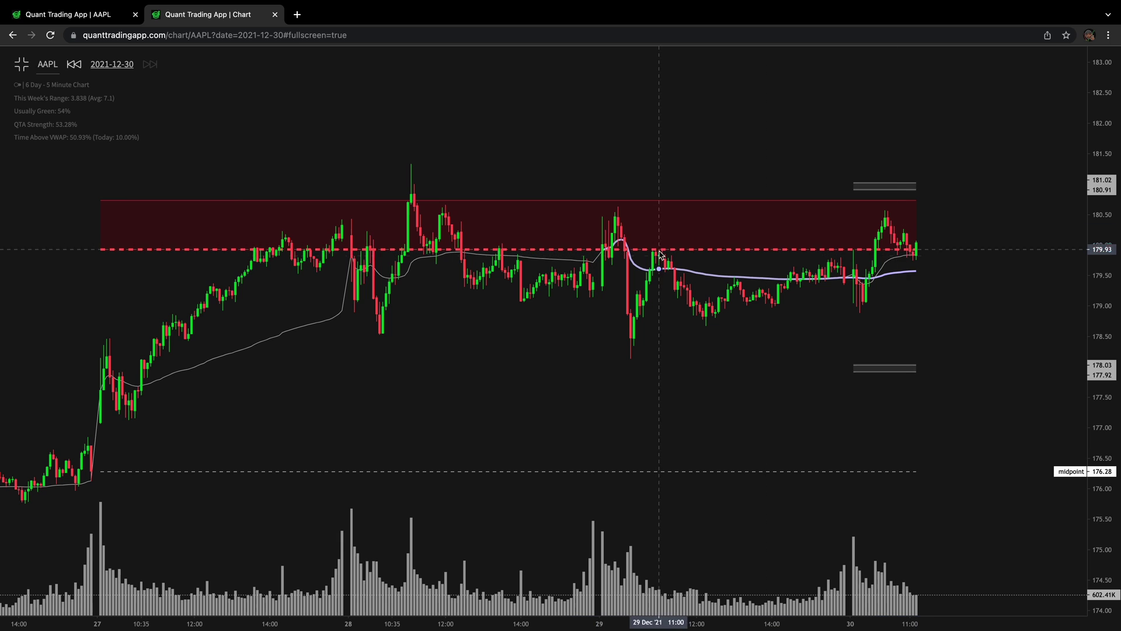
pyautogui.moveTo(657, 215)
pyautogui.mouseDown()
pyautogui.moveTo(658, 245)
pyautogui.moveTo(675, 228)
pyautogui.mouseUp()
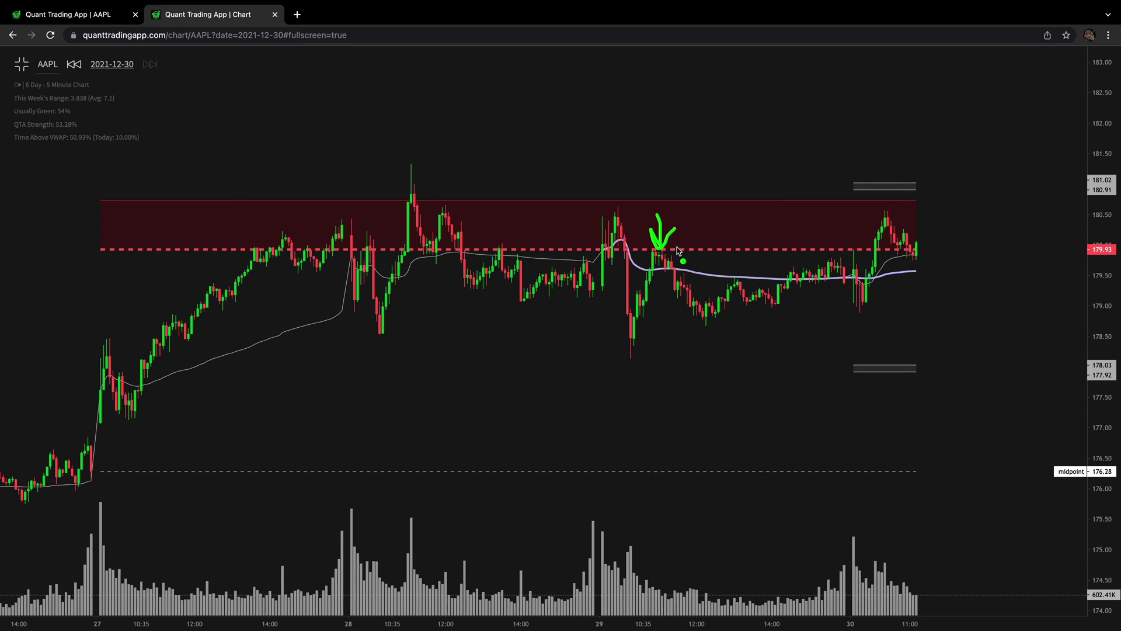
pyautogui.moveTo(944, 240)
pyautogui.mouseDown()
pyautogui.moveTo(849, 248)
pyautogui.moveTo(914, 239)
pyautogui.mouseUp()
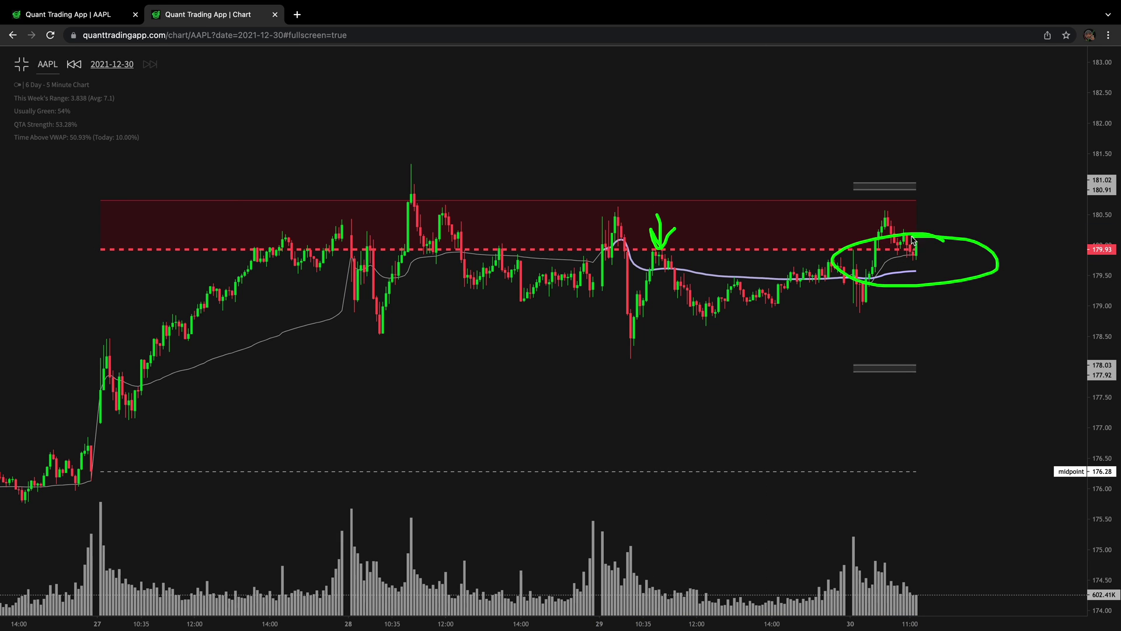
pyautogui.moveTo(723, 235)
pyautogui.mouseDown()
pyautogui.moveTo(473, 206)
pyautogui.moveTo(439, 320)
pyautogui.moveTo(1021, 251)
pyautogui.moveTo(676, 236)
pyautogui.mouseUp()
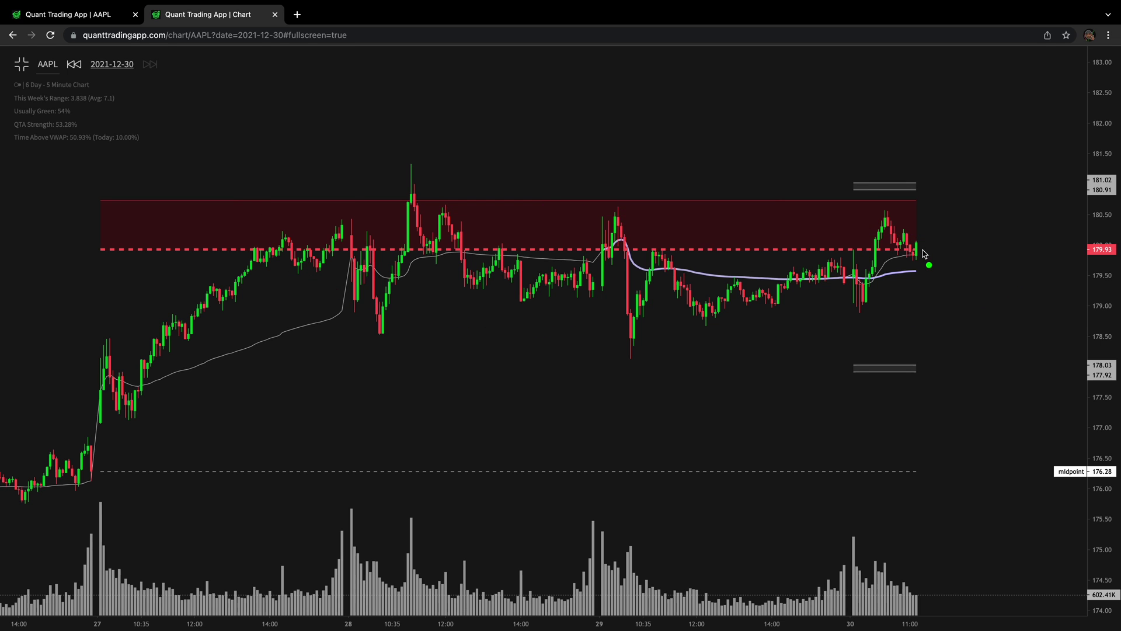
pyautogui.moveTo(923, 251); pyautogui.dragTo(952, 196)
pyautogui.moveTo(925, 253)
pyautogui.mouseDown()
pyautogui.moveTo(958, 161)
pyautogui.moveTo(963, 195)
pyautogui.mouseUp()
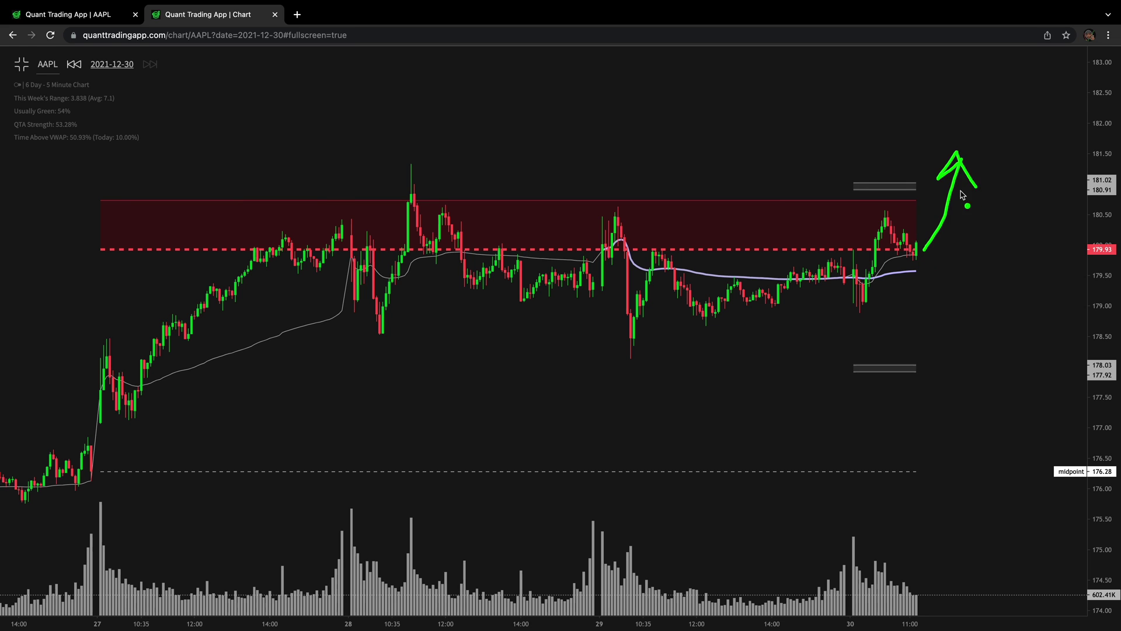
# Back on AAPL options, collapse Dec 31, 2021 and expand Jan 07, 2022 to compare
pyautogui.click(109, 23)
pyautogui.scroll(-2, 655, 243)
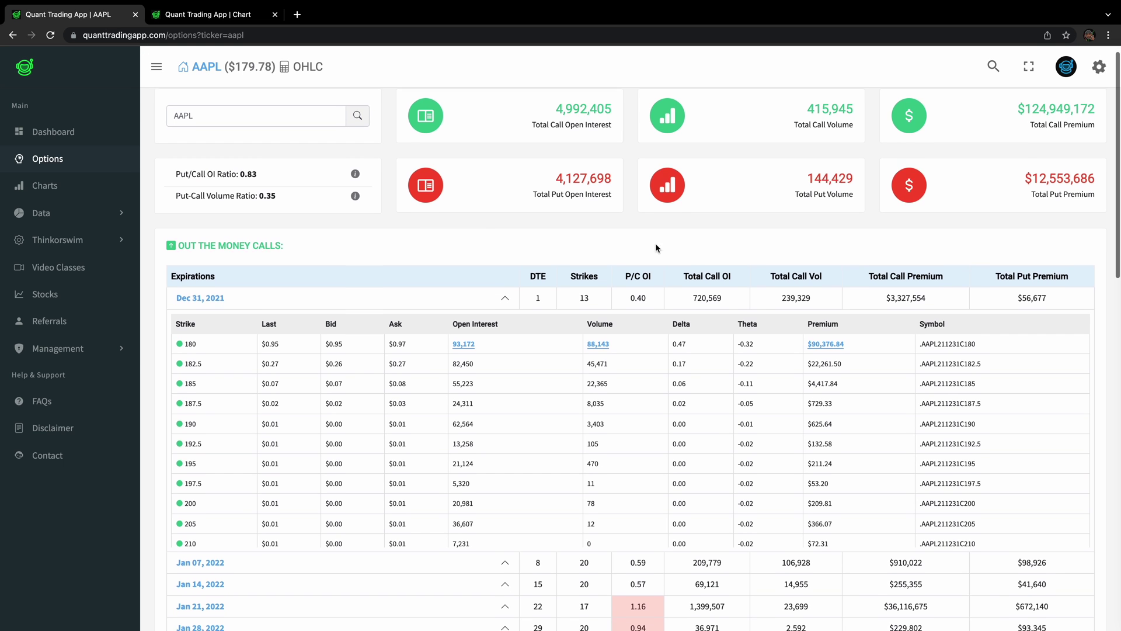
pyautogui.scroll(-1, 572, 248)
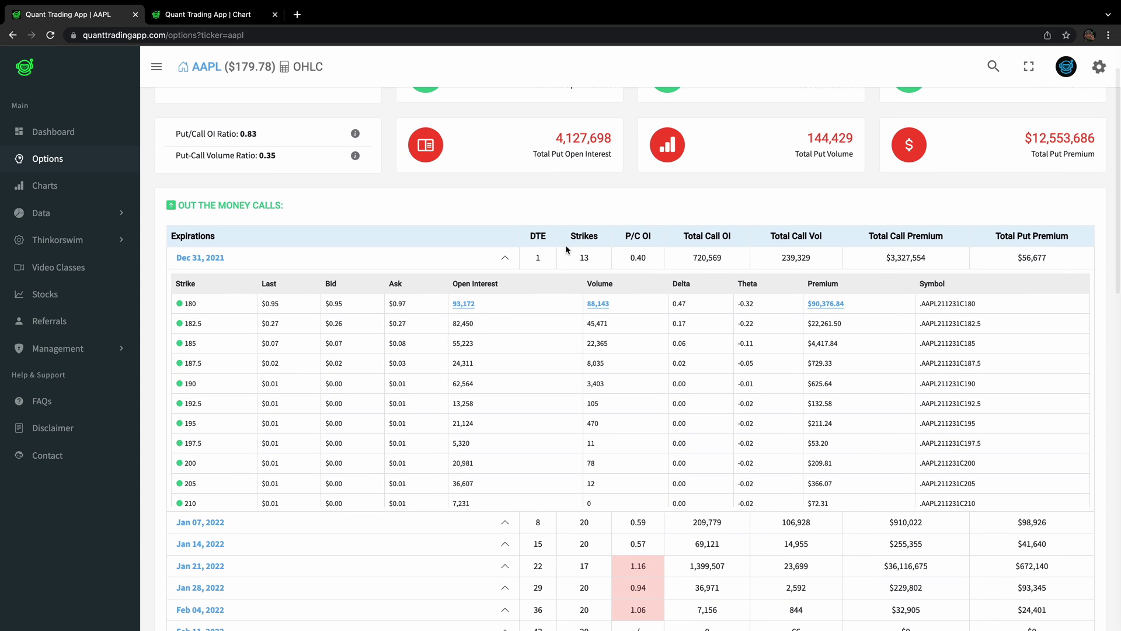
pyautogui.click(275, 264)
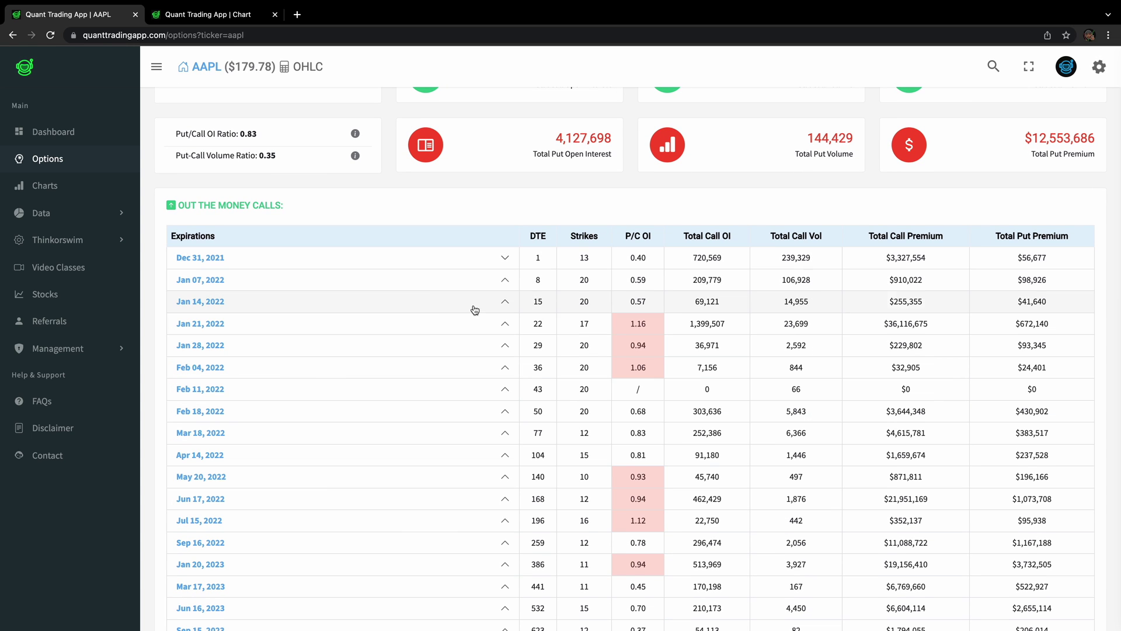
pyautogui.click(390, 281)
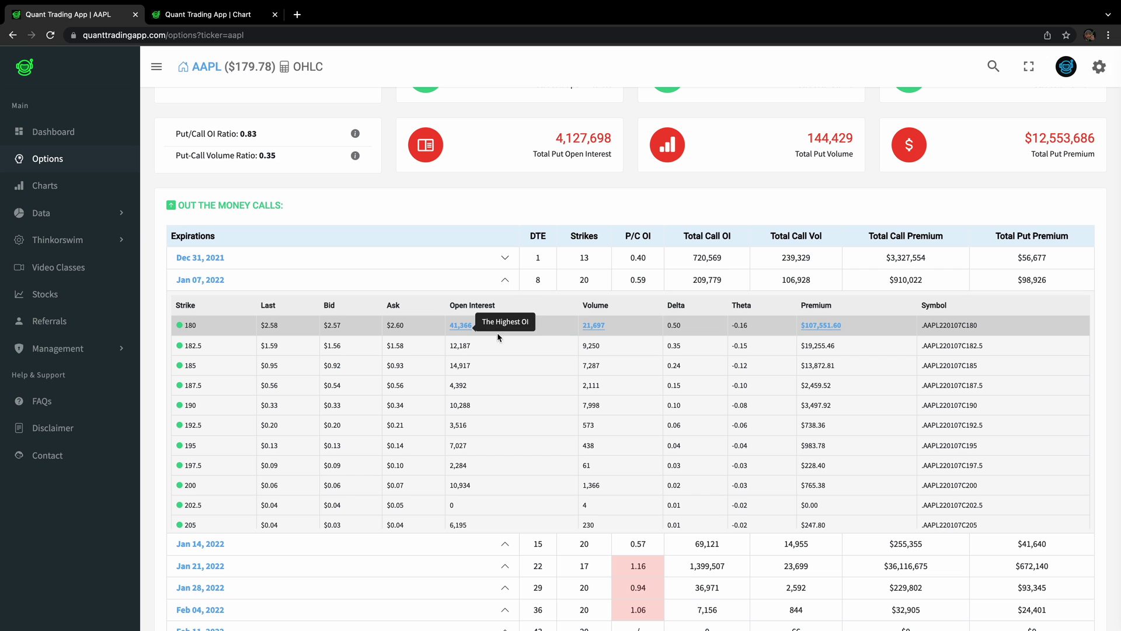
# Toggle both expirations again, ending with Jan 07, 2022 collapsed and Dec 31, 2021 expanded
pyautogui.click(504, 264)
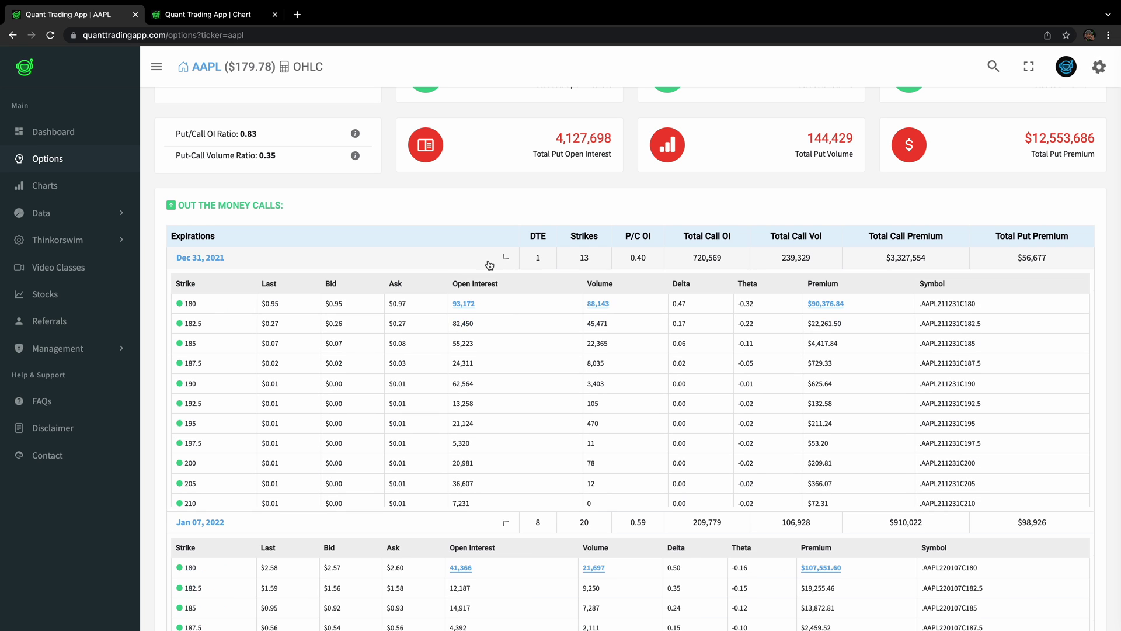
pyautogui.click(505, 263)
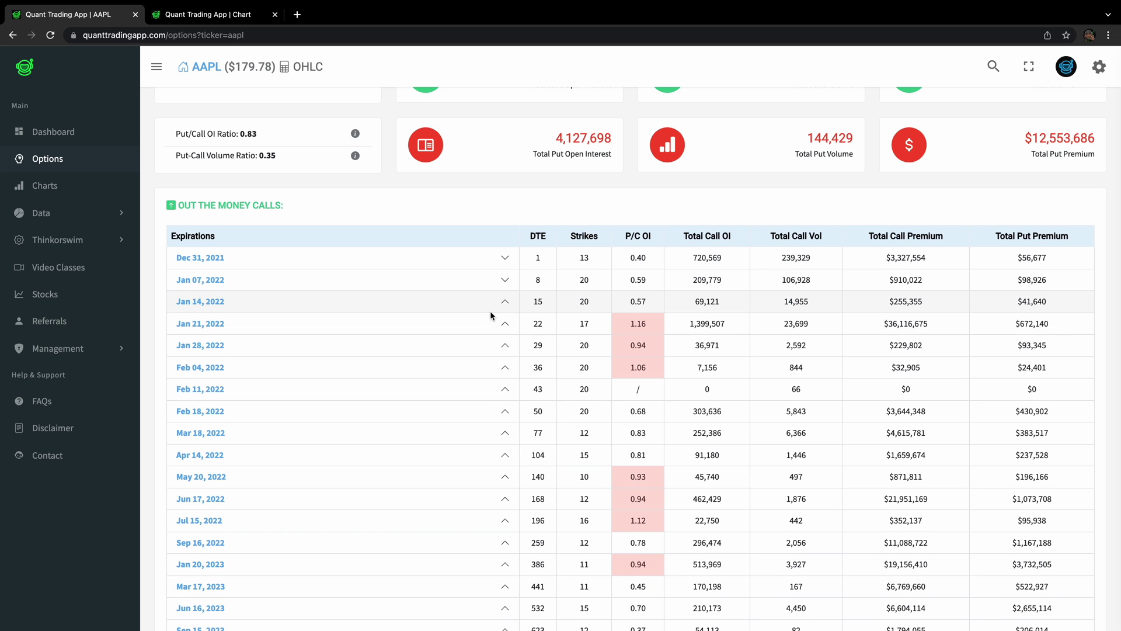
pyautogui.click(490, 281)
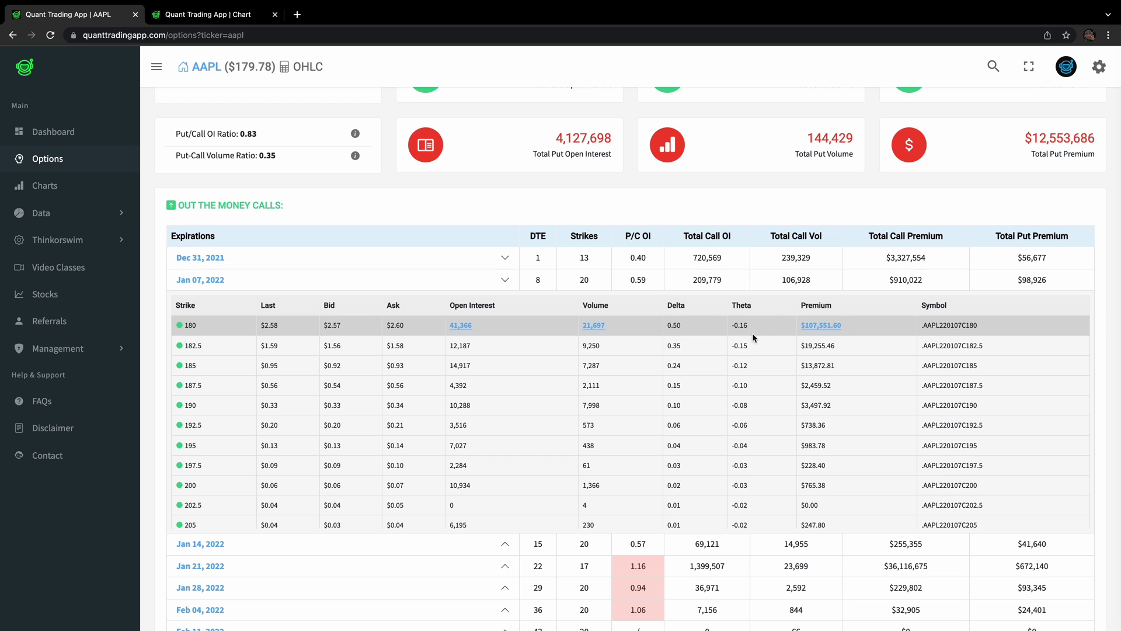
pyautogui.click(504, 282)
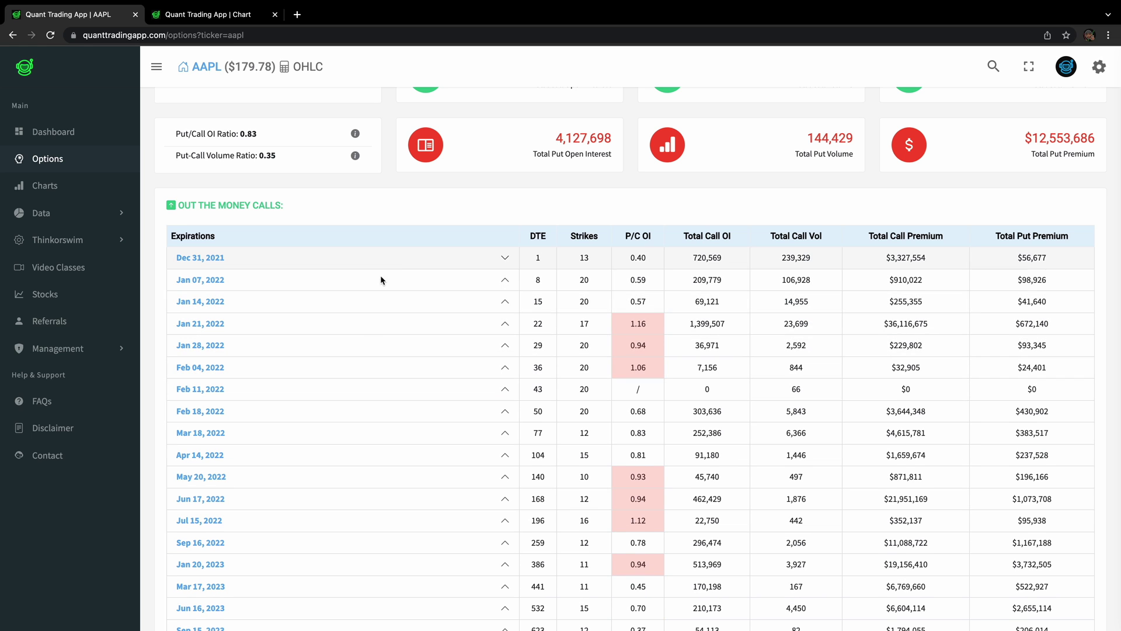
pyautogui.scroll(1, 629, 268)
pyautogui.scroll(1, 583, 291)
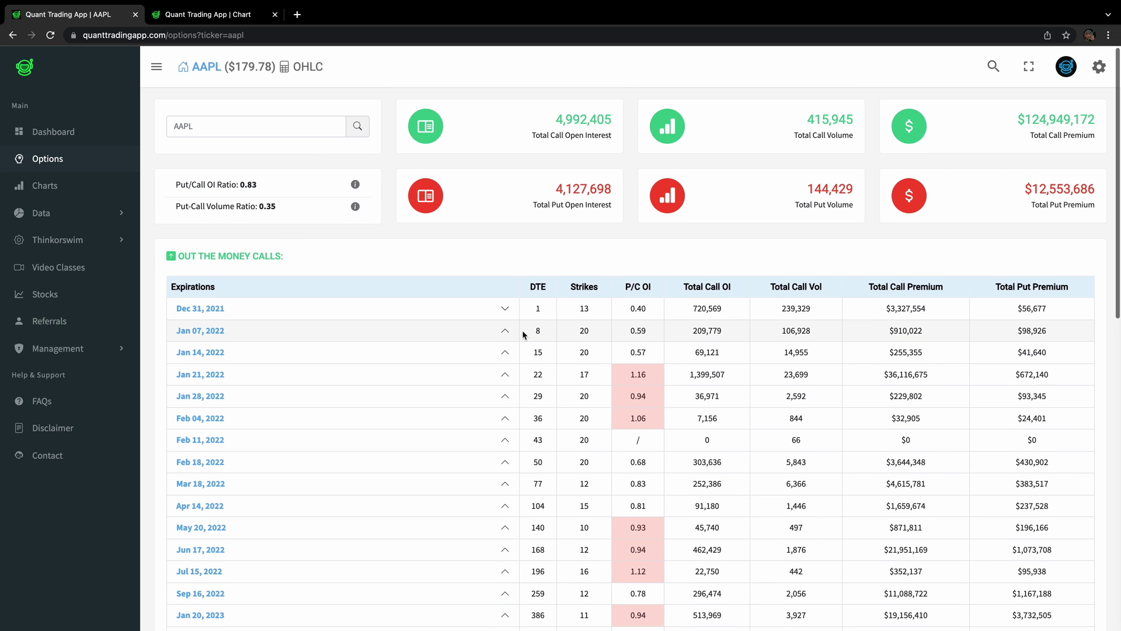
pyautogui.click(479, 309)
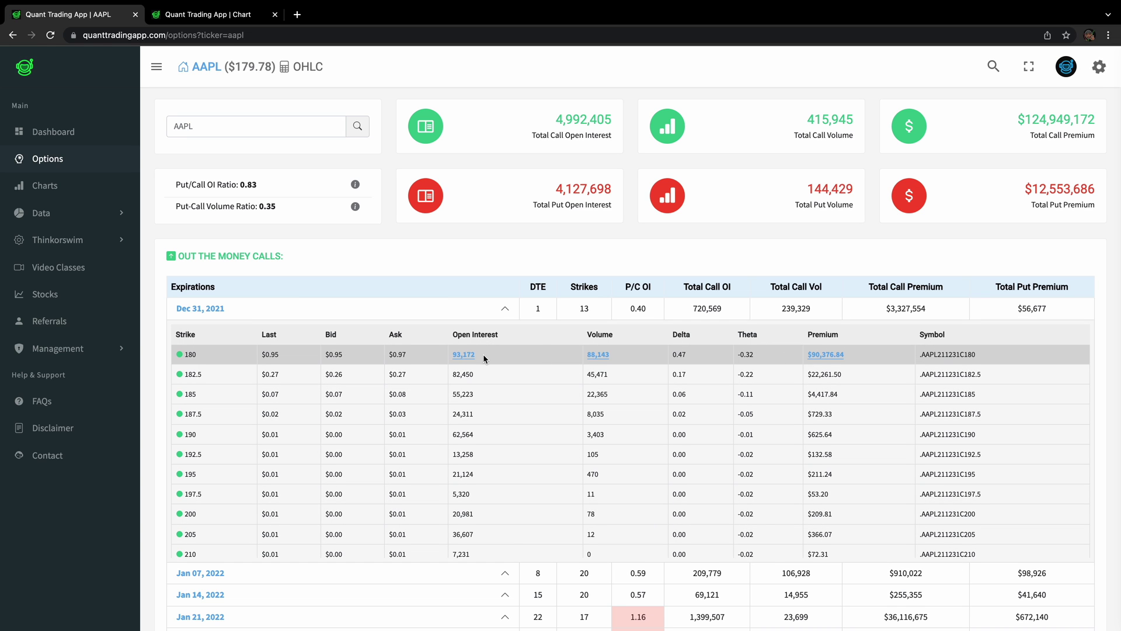
# Sketch a projected price move on the AAPL chart, then return to the options page
pyautogui.click(245, 23)
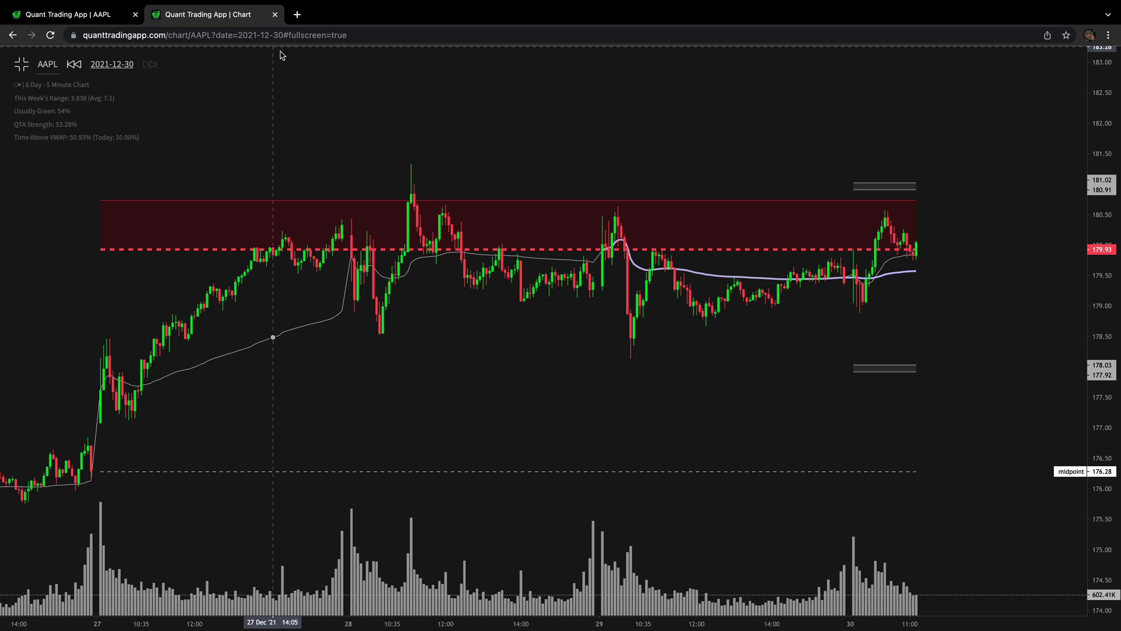
pyautogui.moveTo(620, 207)
pyautogui.mouseDown()
pyautogui.moveTo(630, 306)
pyautogui.moveTo(642, 307)
pyautogui.moveTo(651, 254)
pyautogui.moveTo(701, 290)
pyautogui.moveTo(711, 320)
pyautogui.moveTo(722, 285)
pyautogui.mouseUp()
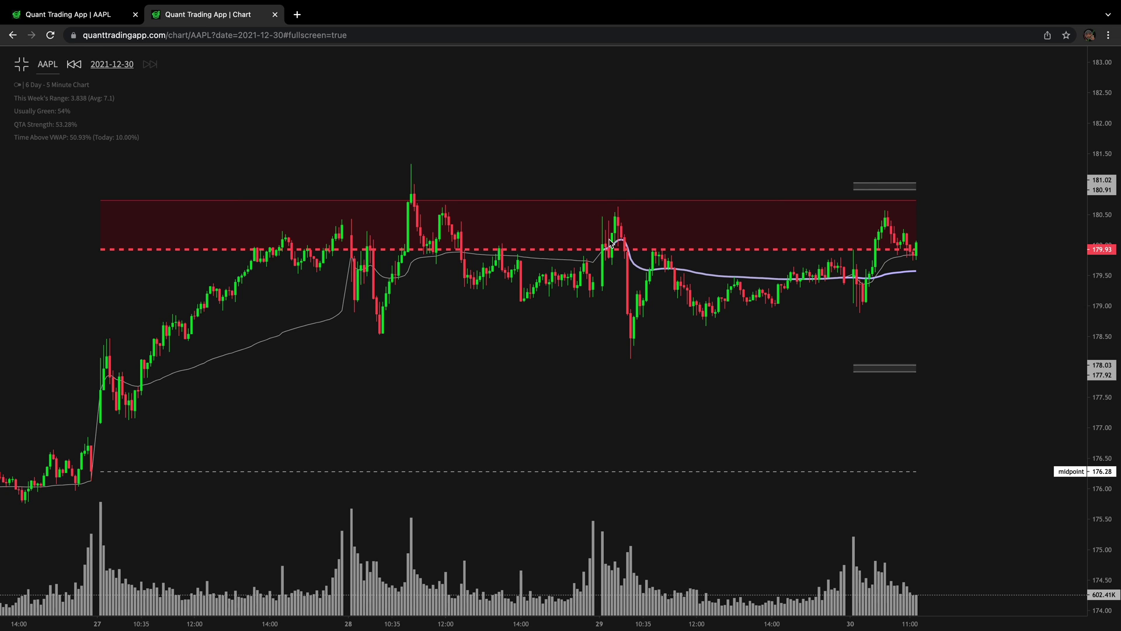
pyautogui.click(88, 17)
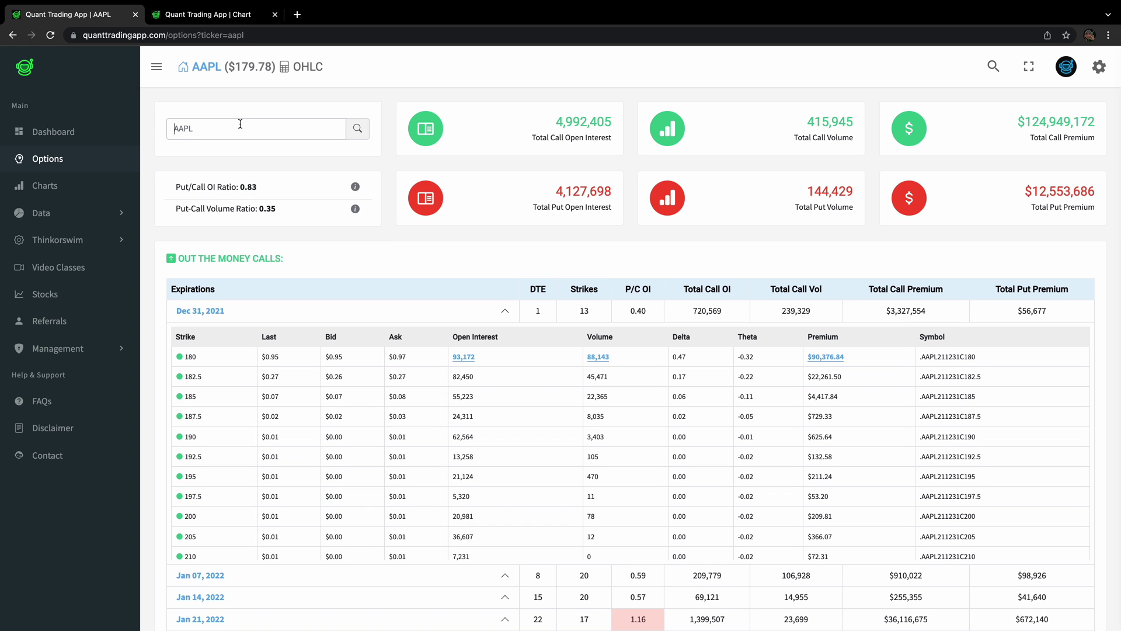
# Load TSLA options, expand Dec 31, 2021, and circle key figures including the $119,474.90 premium at 1100
pyautogui.press('Return')
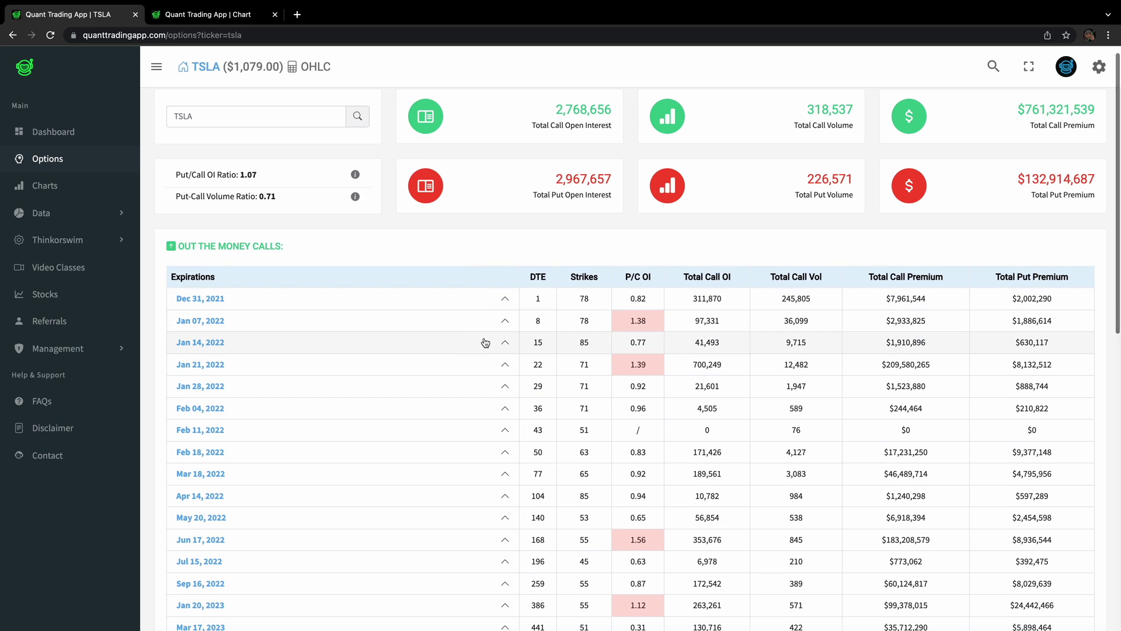
pyautogui.click(477, 305)
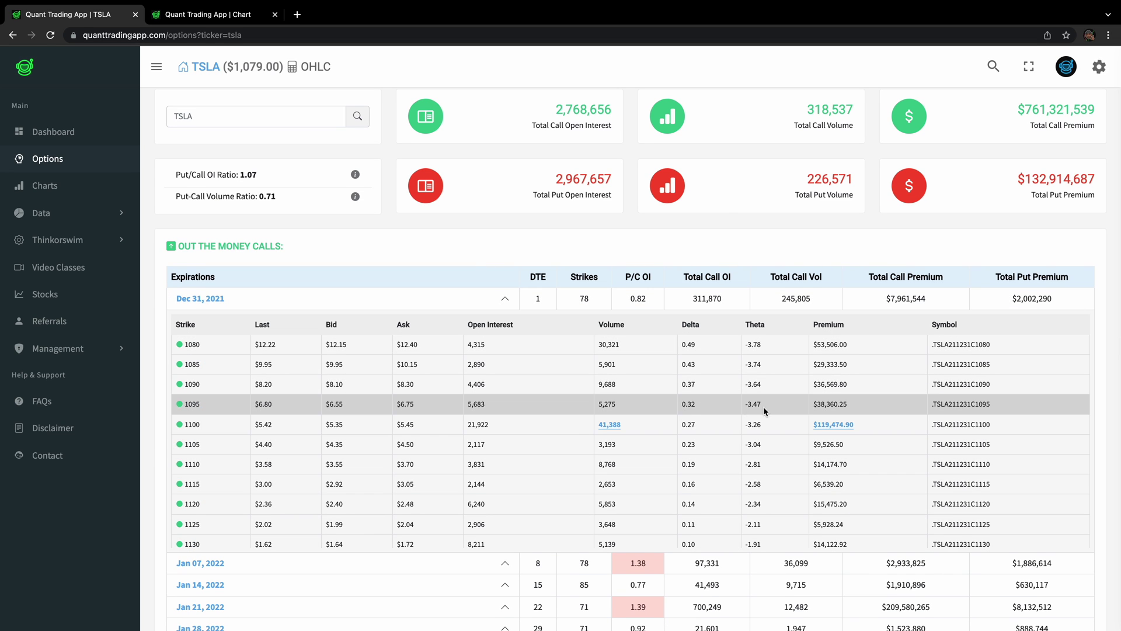
pyautogui.moveTo(836, 411)
pyautogui.mouseDown()
pyautogui.moveTo(789, 403)
pyautogui.moveTo(864, 418)
pyautogui.moveTo(817, 400)
pyautogui.mouseUp()
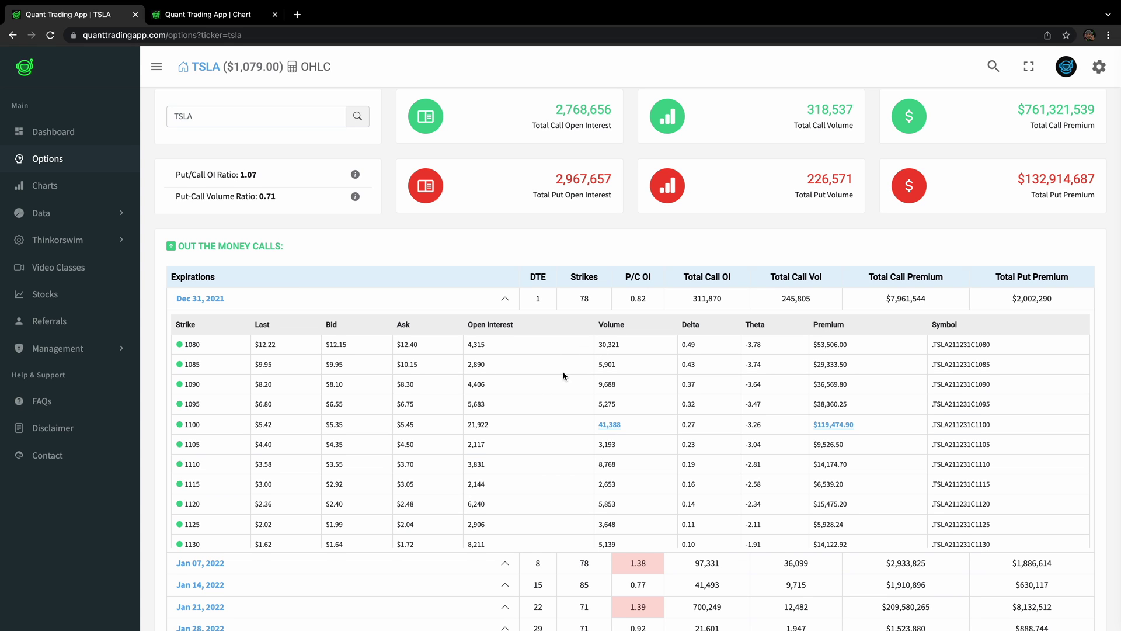
pyautogui.scroll(-2, 717, 412)
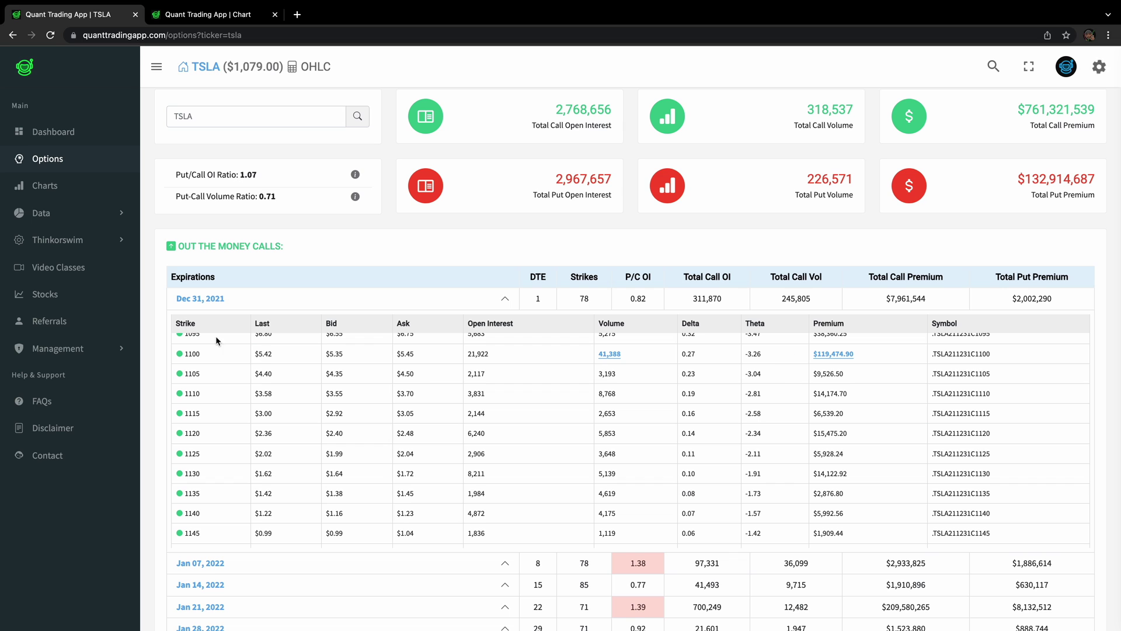
pyautogui.scroll(-1, 803, 368)
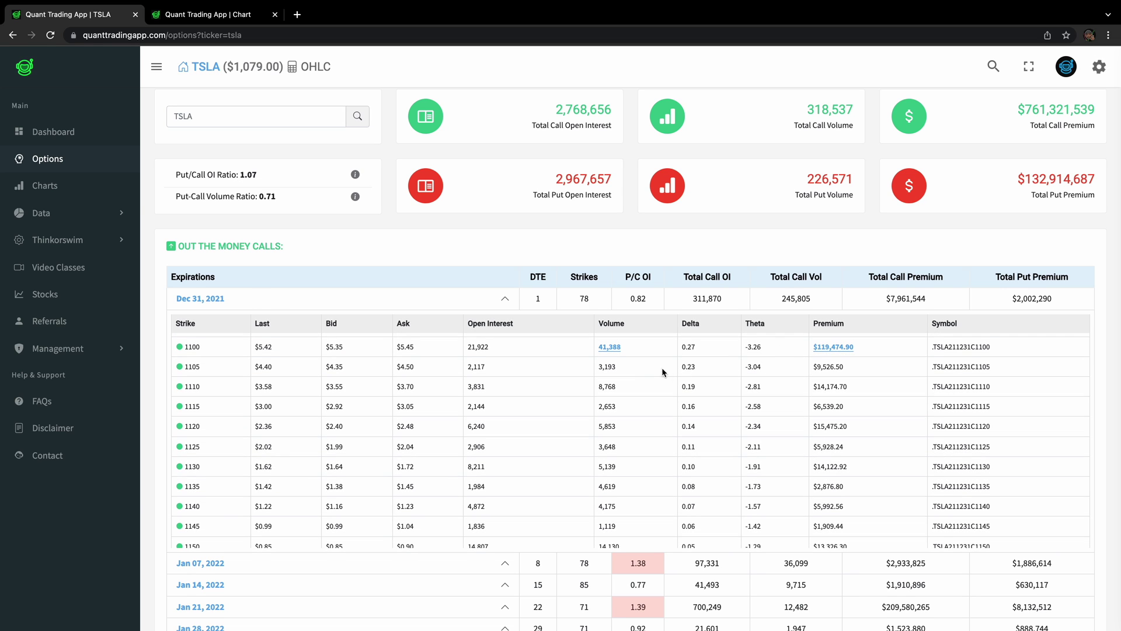
pyautogui.scroll(-5, 514, 356)
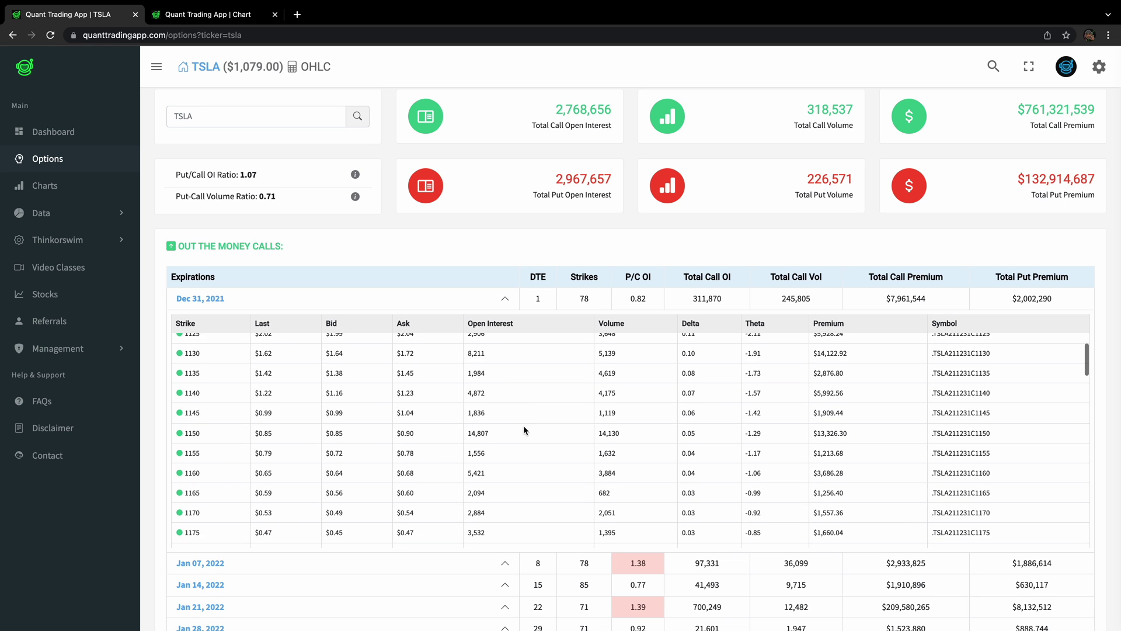
pyautogui.scroll(-4, 529, 475)
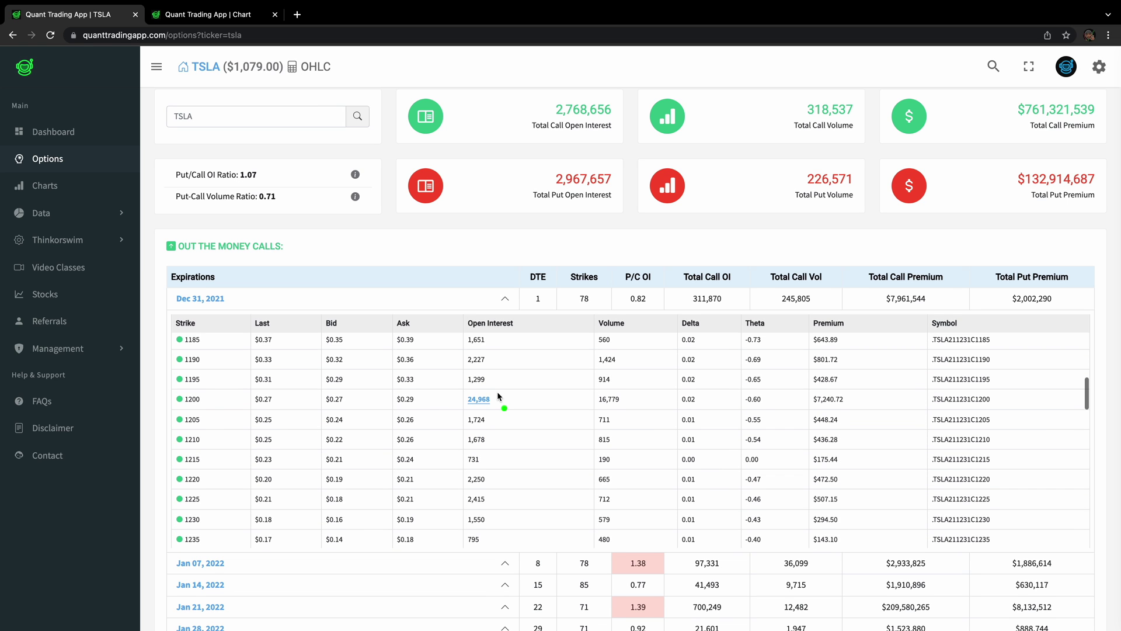
pyautogui.moveTo(496, 389)
pyautogui.mouseDown()
pyautogui.moveTo(437, 403)
pyautogui.moveTo(460, 398)
pyautogui.mouseUp()
pyautogui.moveTo(198, 384)
pyautogui.mouseDown()
pyautogui.moveTo(166, 411)
pyautogui.moveTo(181, 386)
pyautogui.mouseUp()
# Mark the 1100 strike row, then collapse the Dec 31, 2021 strike list
pyautogui.scroll(6, 613, 414)
pyautogui.scroll(4, 613, 414)
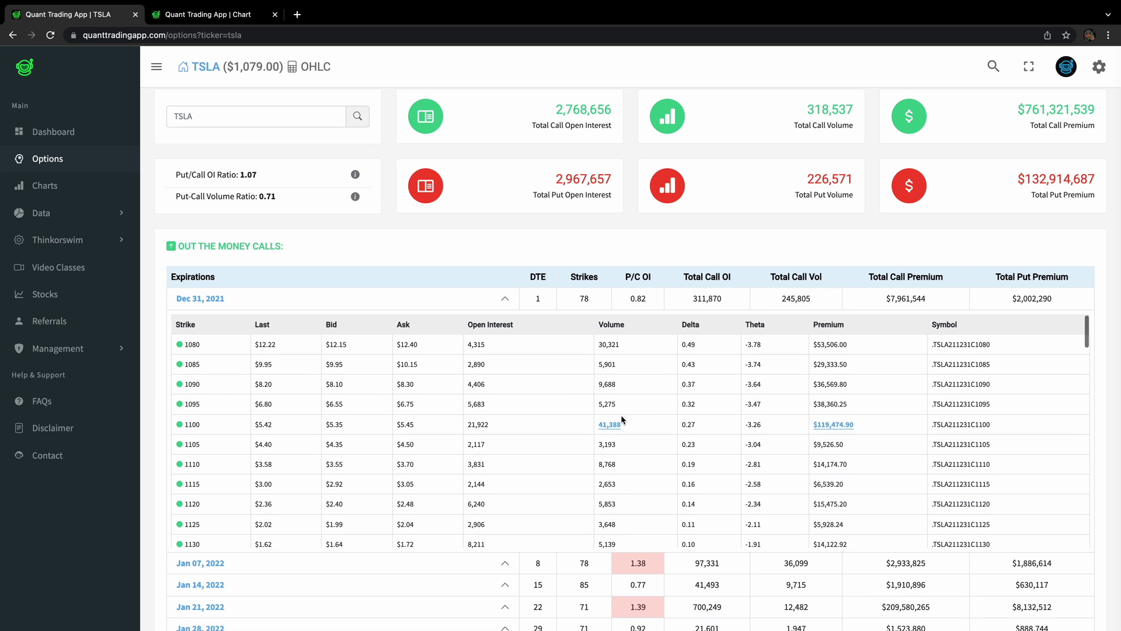
pyautogui.moveTo(179, 410)
pyautogui.mouseDown()
pyautogui.moveTo(164, 425)
pyautogui.moveTo(226, 433)
pyautogui.moveTo(191, 413)
pyautogui.mouseUp()
pyautogui.scroll(-6, 674, 441)
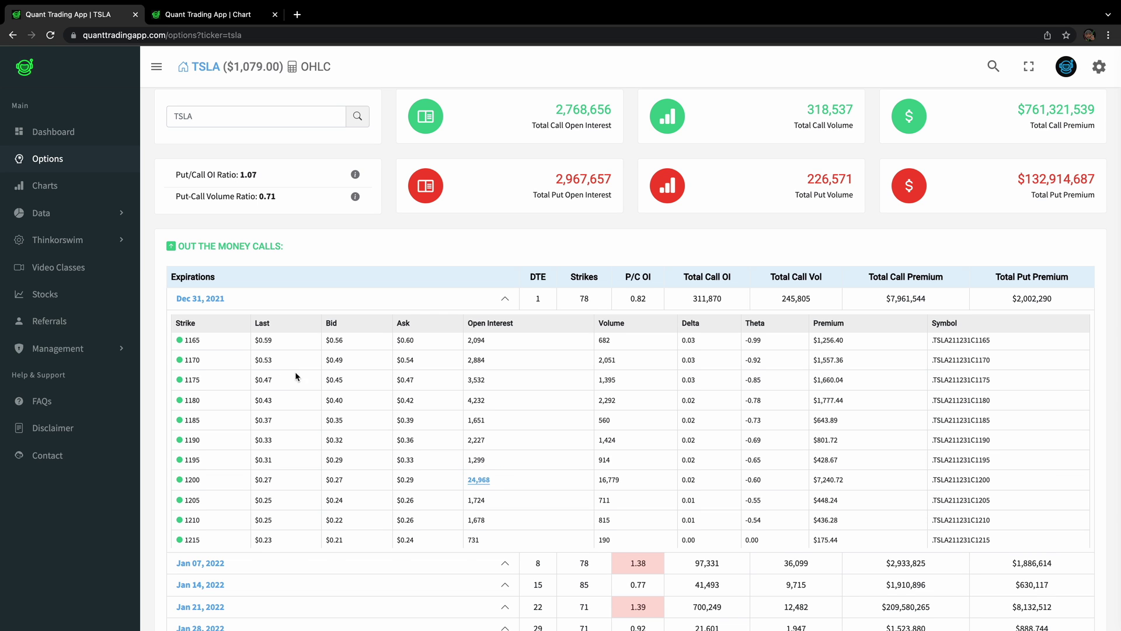
pyautogui.scroll(1, 498, 461)
pyautogui.scroll(7, 445, 444)
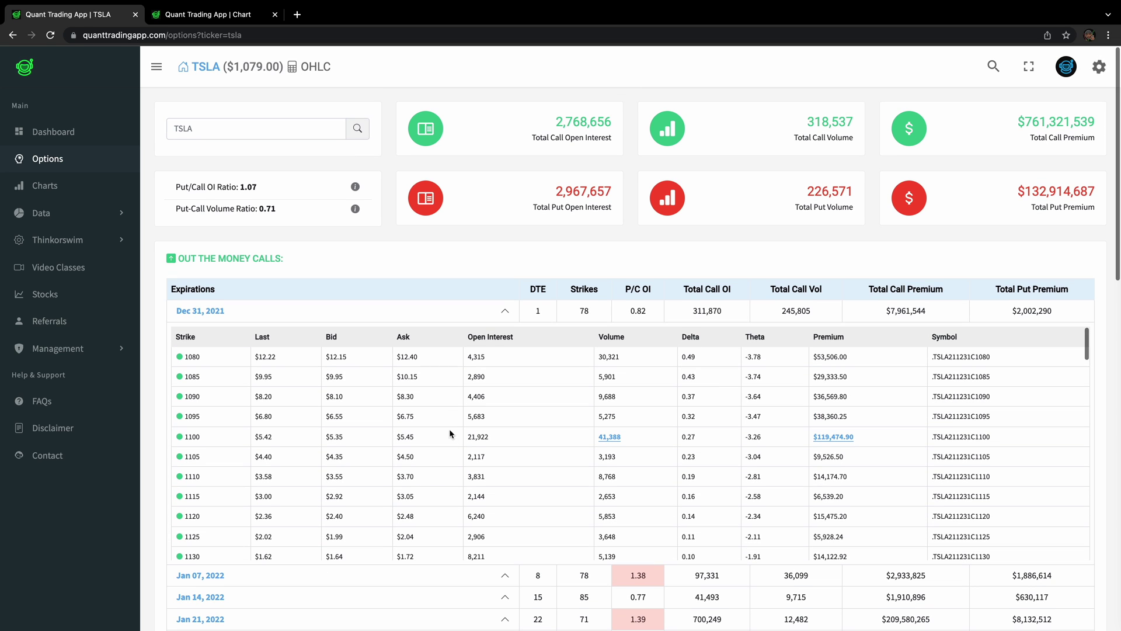
pyautogui.click(501, 312)
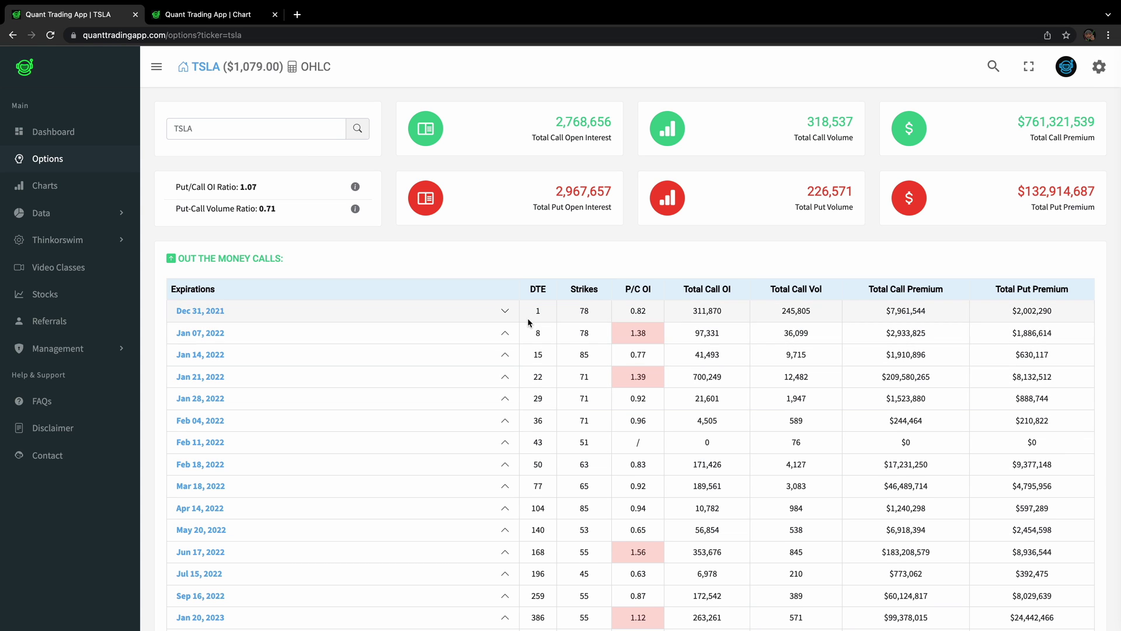
# Expand TSLA's Jan 21, 2022 expiration and circle the 23,792 open interest at strike 1200
pyautogui.click(392, 380)
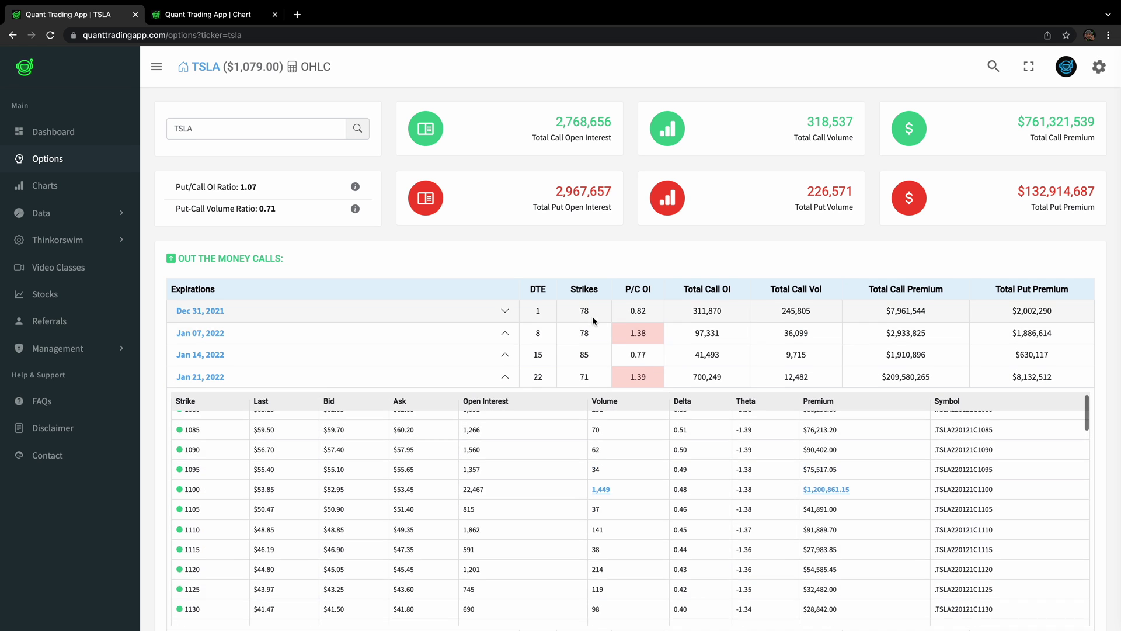
pyautogui.scroll(-3, 592, 316)
pyautogui.moveTo(688, 291)
pyautogui.mouseDown()
pyautogui.moveTo(587, 311)
pyautogui.moveTo(794, 338)
pyautogui.moveTo(876, 316)
pyautogui.moveTo(645, 301)
pyautogui.mouseUp()
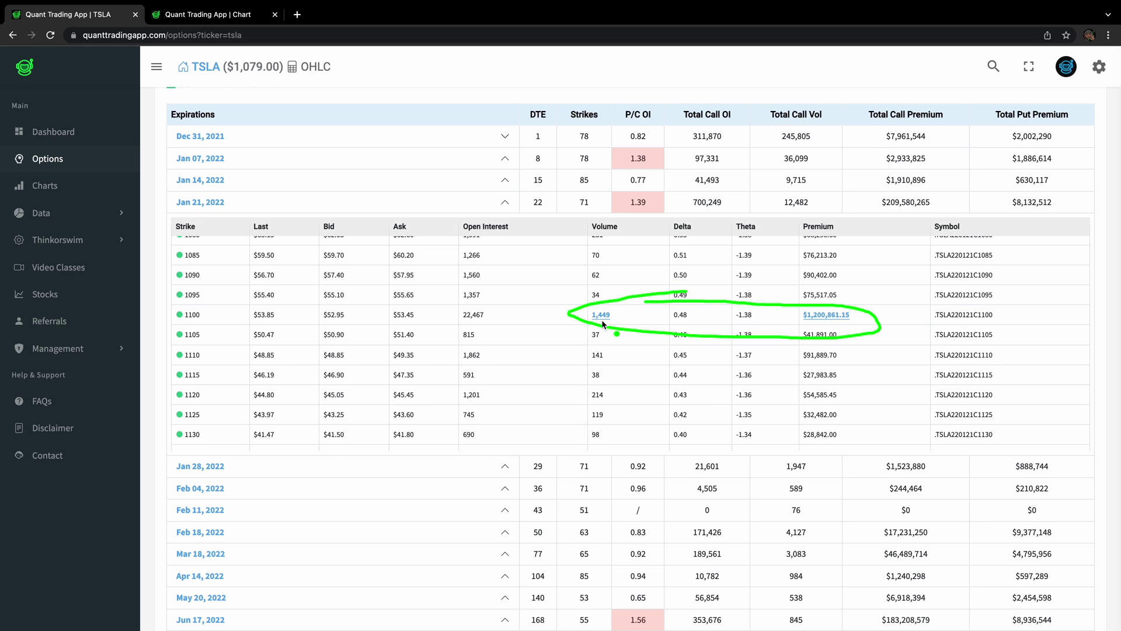
pyautogui.scroll(-5, 482, 343)
pyautogui.moveTo(485, 342)
pyautogui.mouseDown()
pyautogui.moveTo(464, 363)
pyautogui.moveTo(480, 338)
pyautogui.mouseUp()
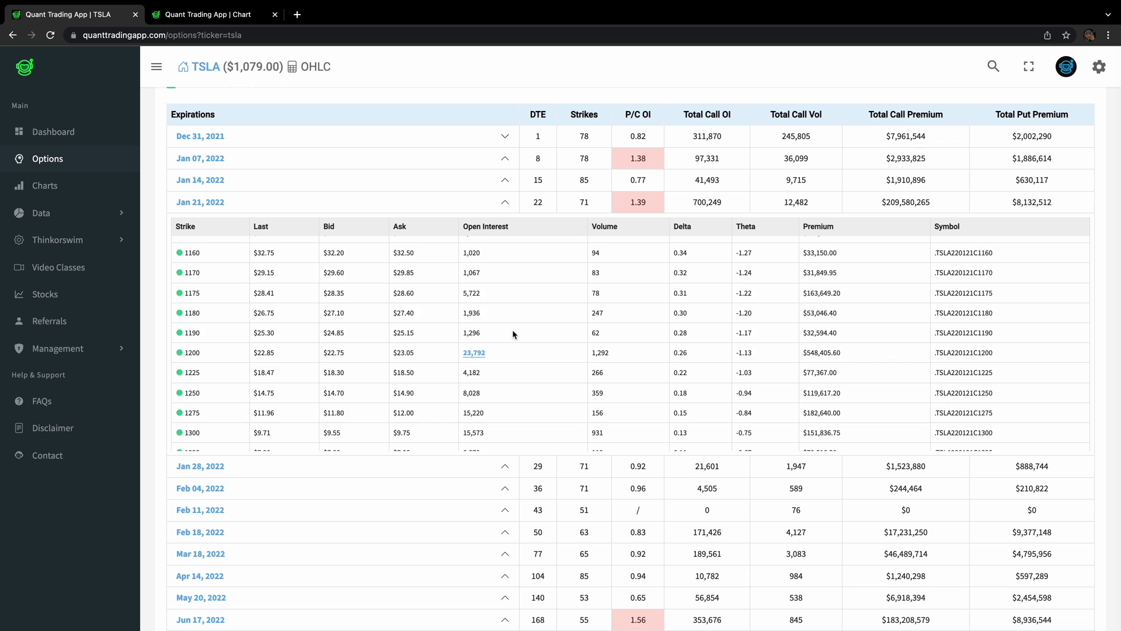
# Circle the 22,467 open interest at strike 1100 and mark further figures in the Jan 21 table
pyautogui.scroll(5, 513, 331)
pyautogui.scroll(3, 516, 333)
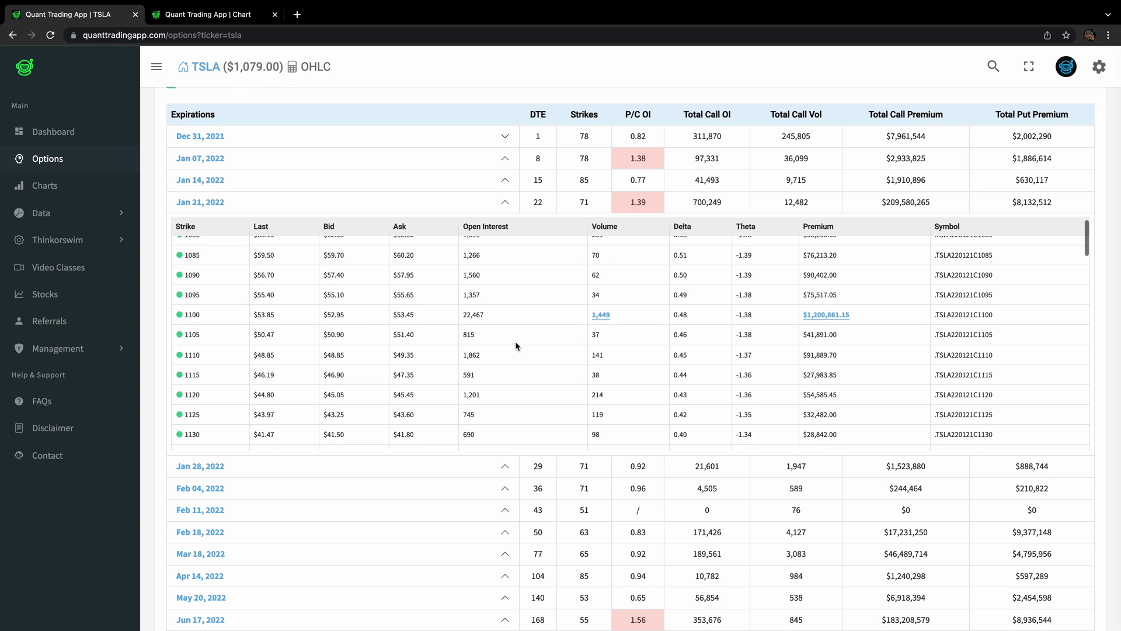
pyautogui.moveTo(459, 338)
pyautogui.mouseDown()
pyautogui.moveTo(505, 324)
pyautogui.moveTo(457, 323)
pyautogui.mouseUp()
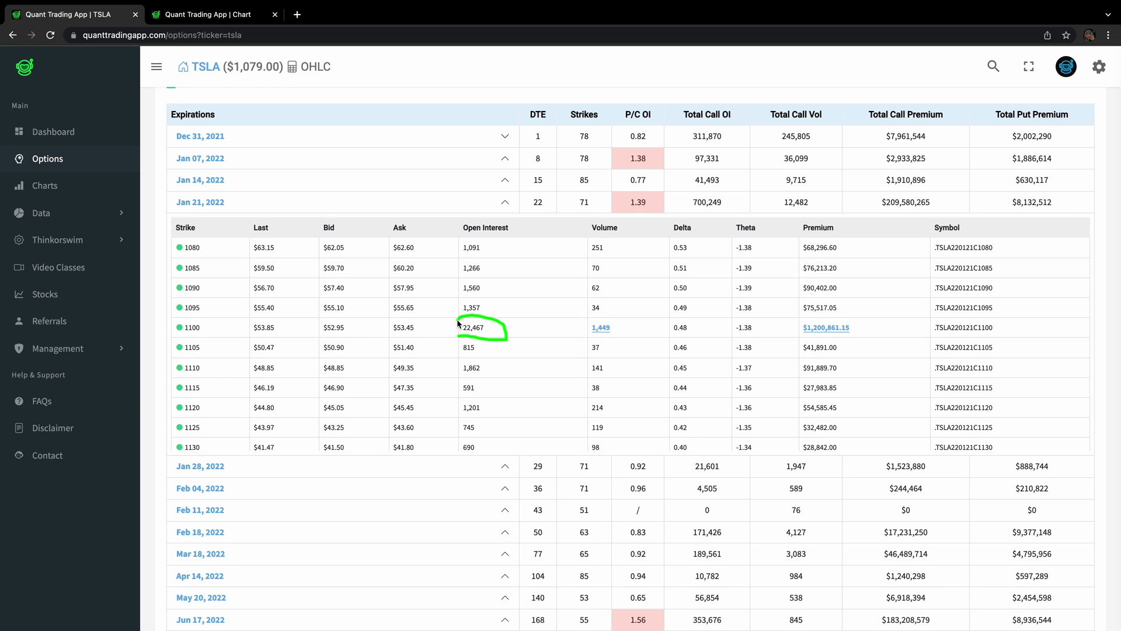
pyautogui.scroll(-5, 502, 356)
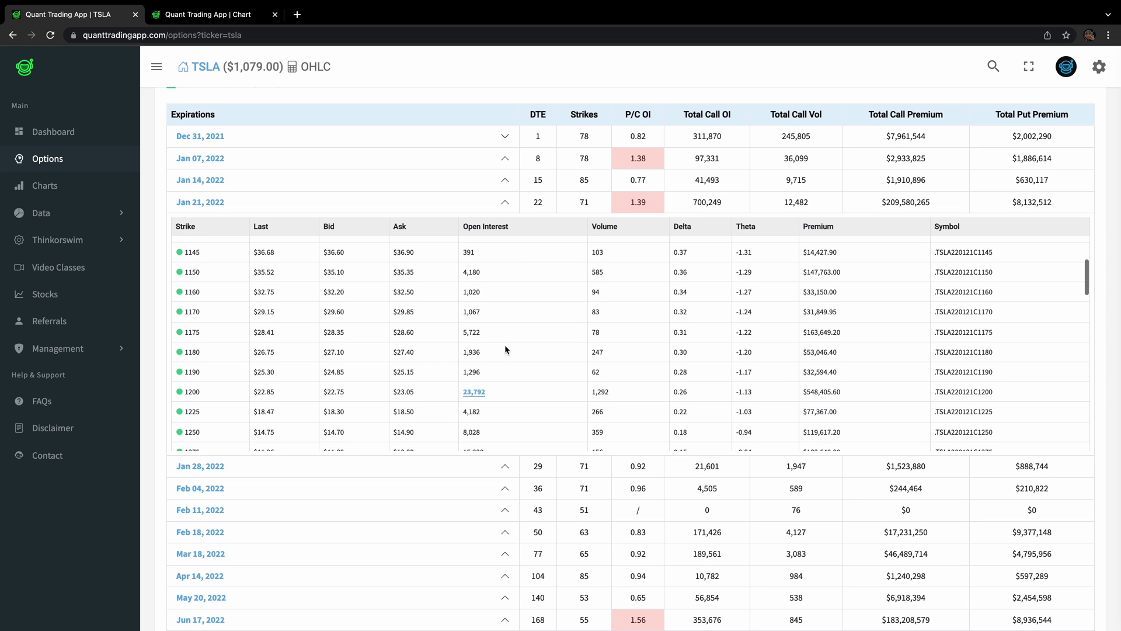
pyautogui.scroll(5, 504, 344)
pyautogui.scroll(2, 503, 316)
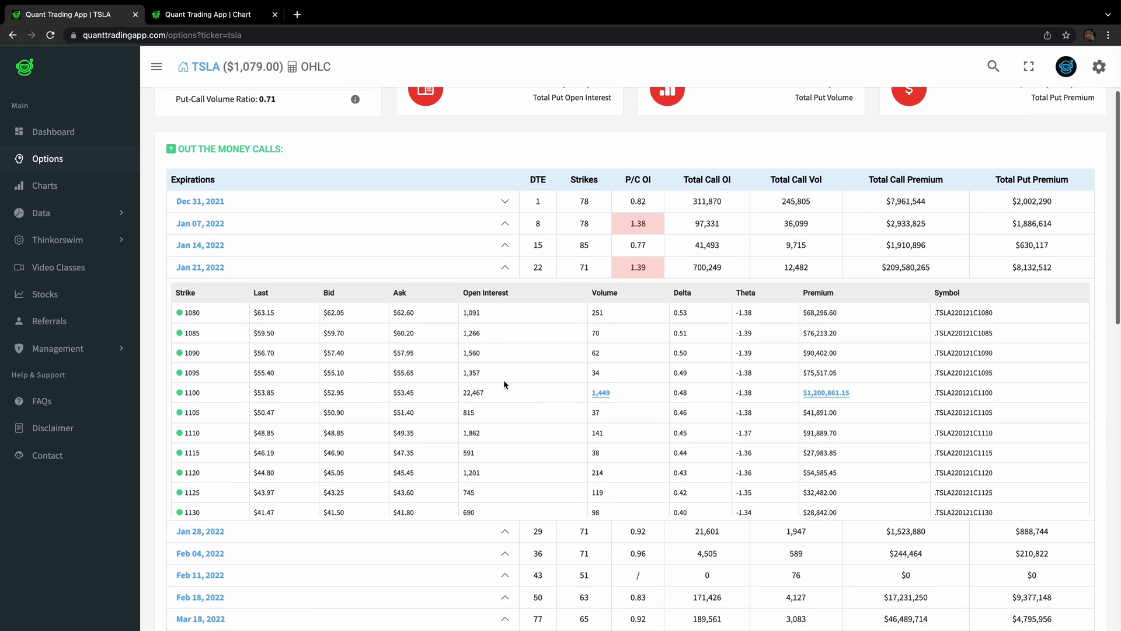
pyautogui.moveTo(476, 384)
pyautogui.mouseDown()
pyautogui.moveTo(460, 404)
pyautogui.moveTo(492, 384)
pyautogui.moveTo(495, 394)
pyautogui.mouseUp()
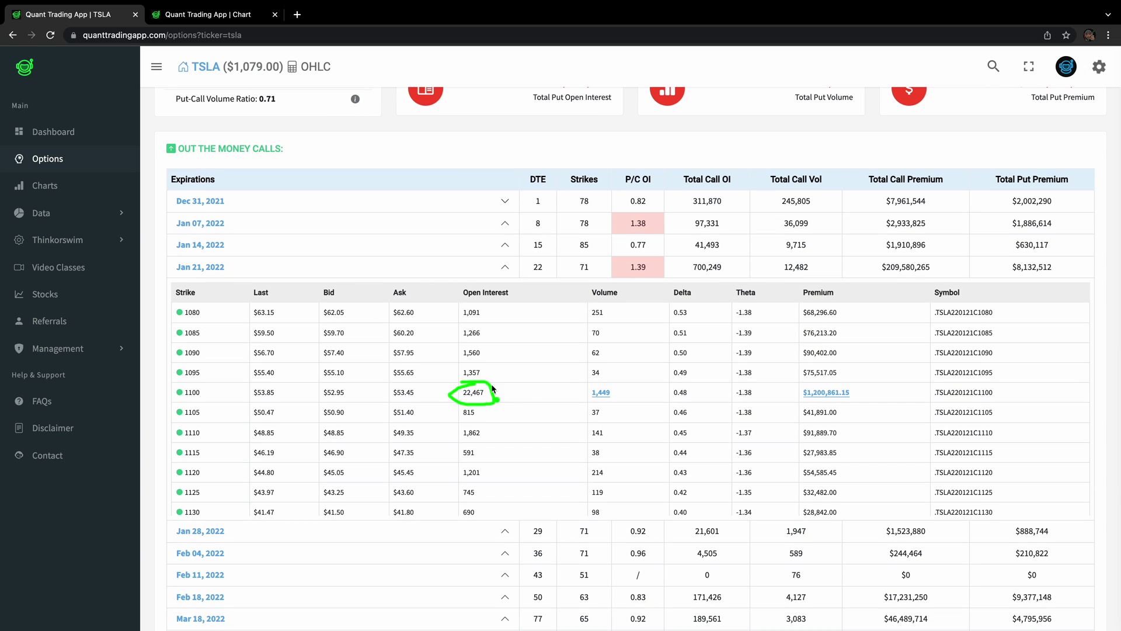
pyautogui.scroll(-1, 425, 238)
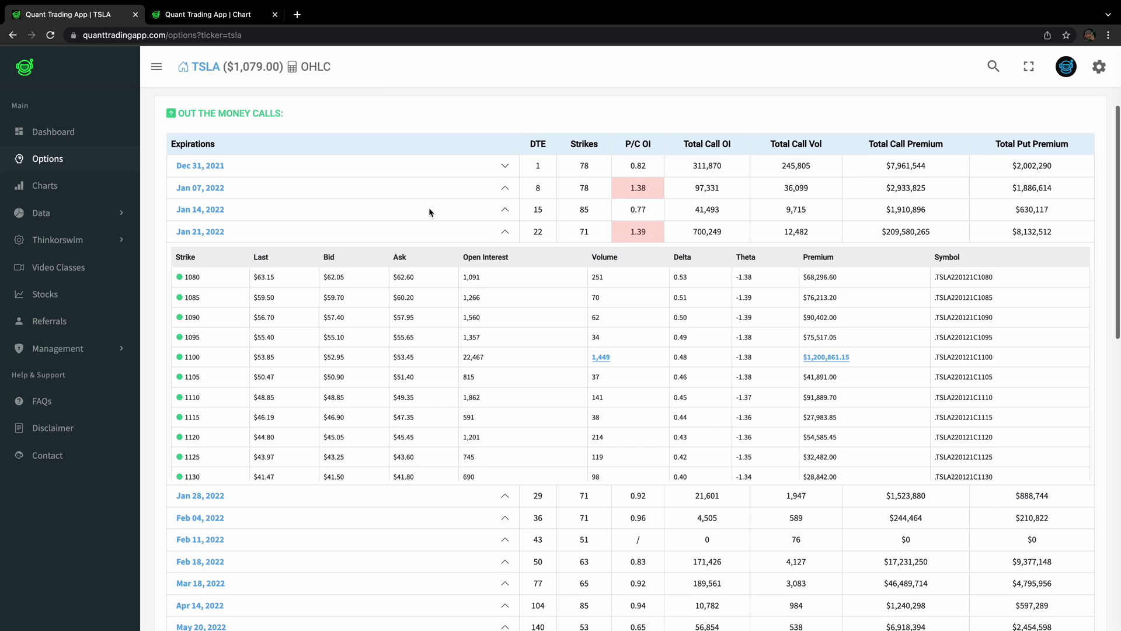
pyautogui.click(244, 369)
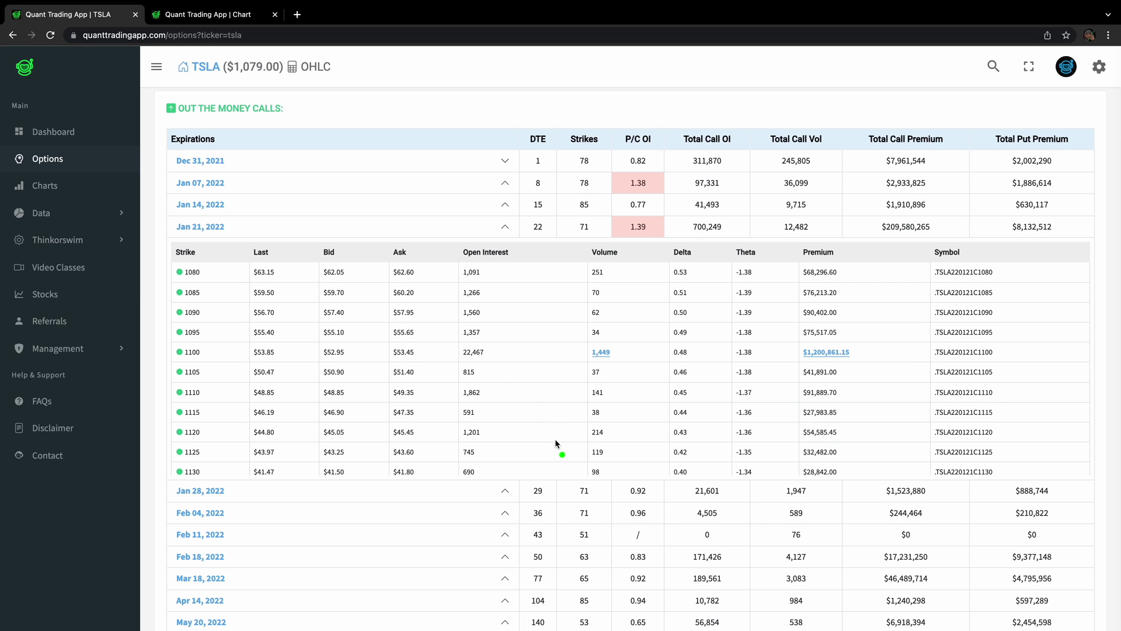
pyautogui.scroll(-2, 542, 407)
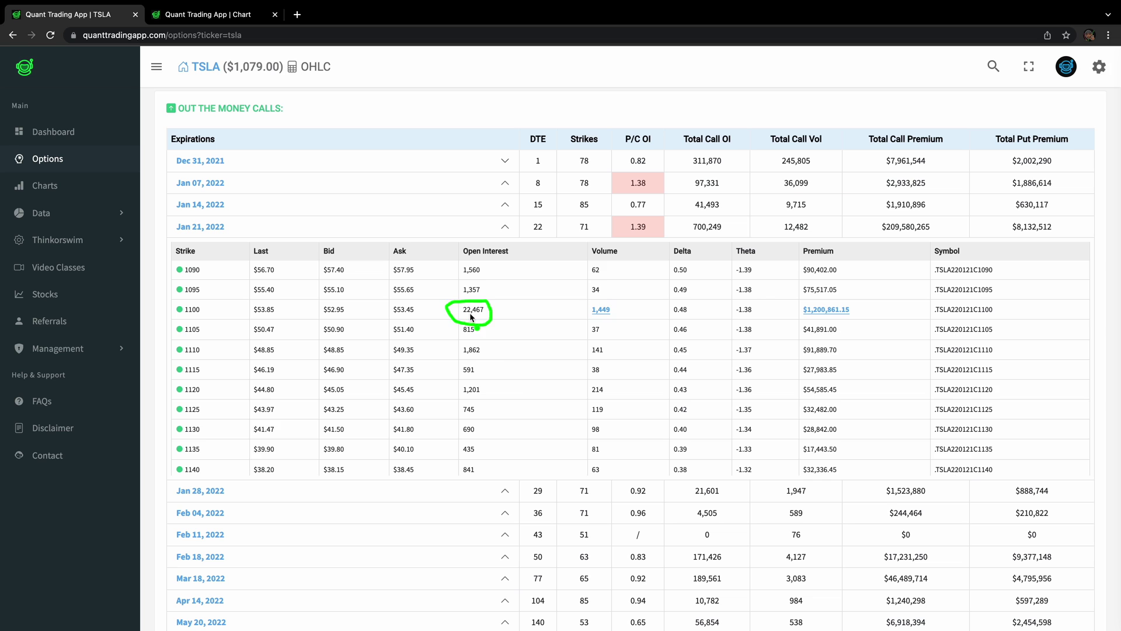
pyautogui.scroll(-3, 517, 396)
pyautogui.scroll(-7, 514, 403)
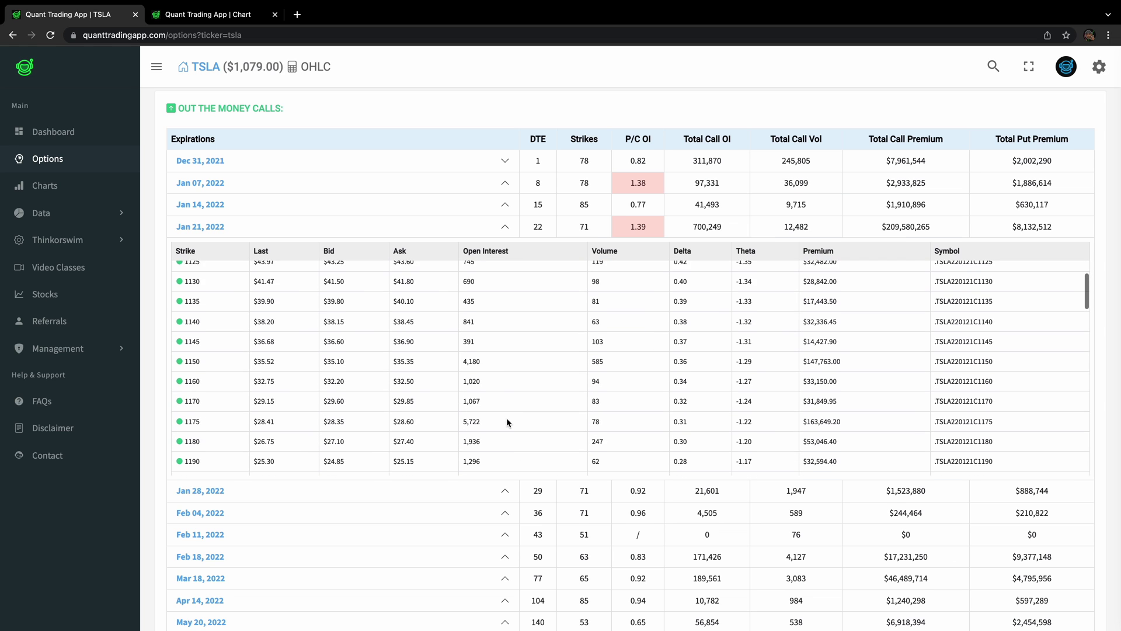
pyautogui.moveTo(452, 428); pyautogui.dragTo(482, 445)
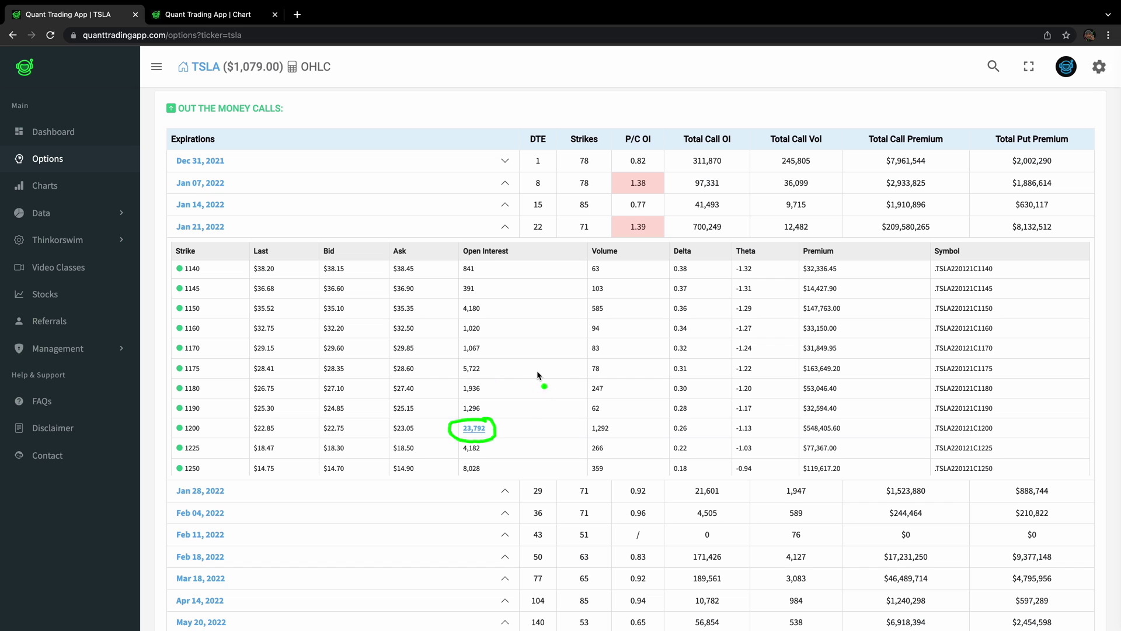
pyautogui.scroll(1, 529, 360)
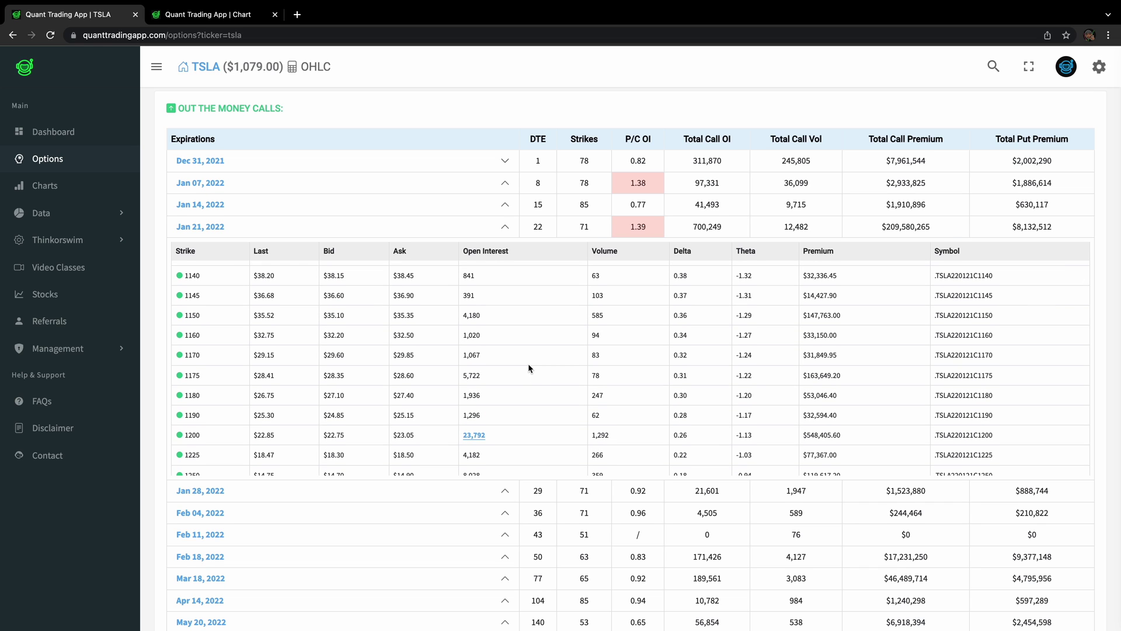
pyautogui.scroll(1, 534, 363)
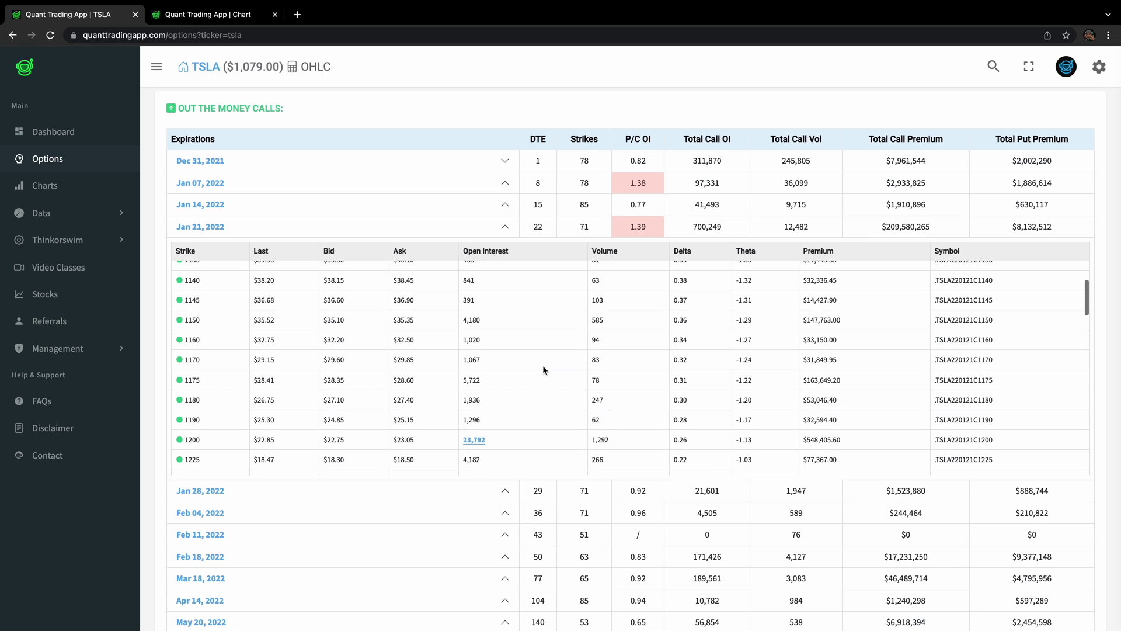
pyautogui.scroll(5, 542, 367)
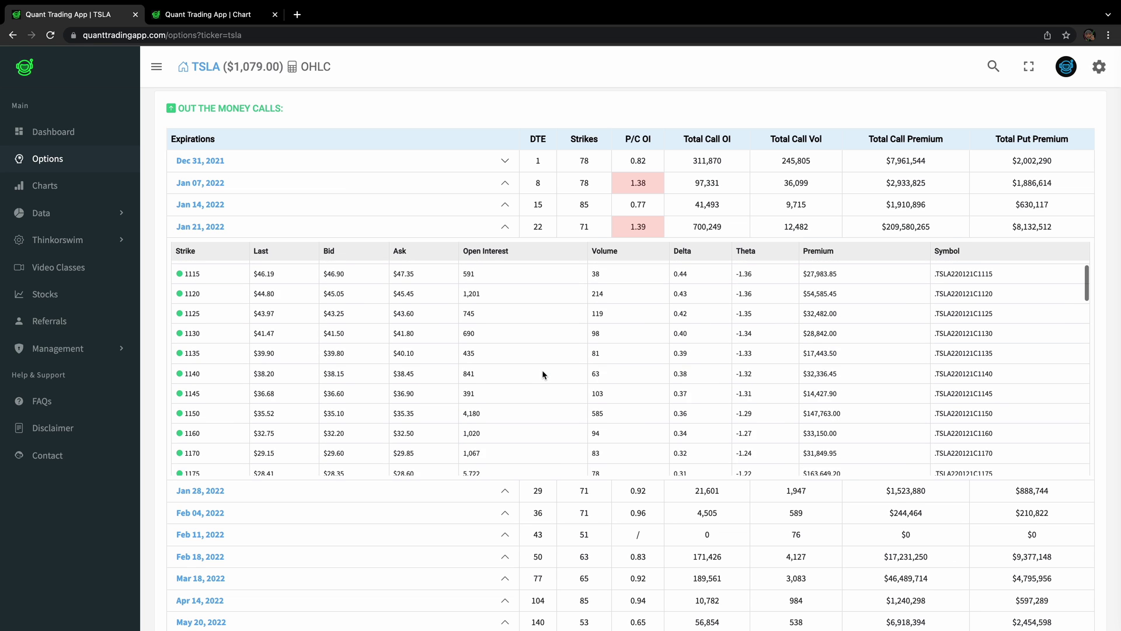
pyautogui.scroll(-1, 576, 385)
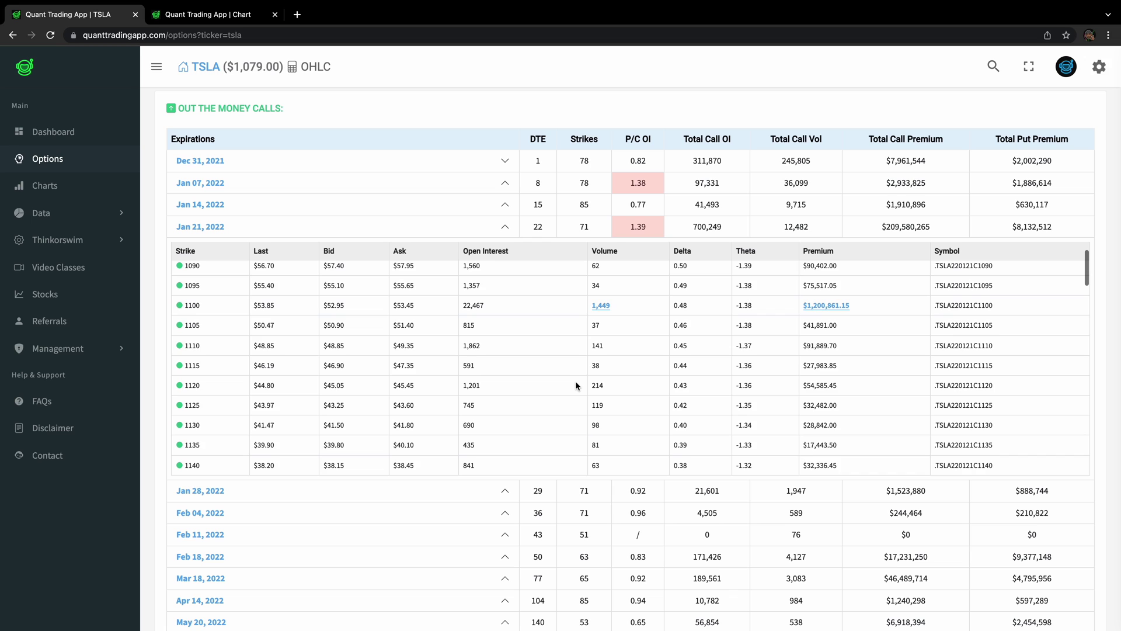
pyautogui.scroll(1, 575, 383)
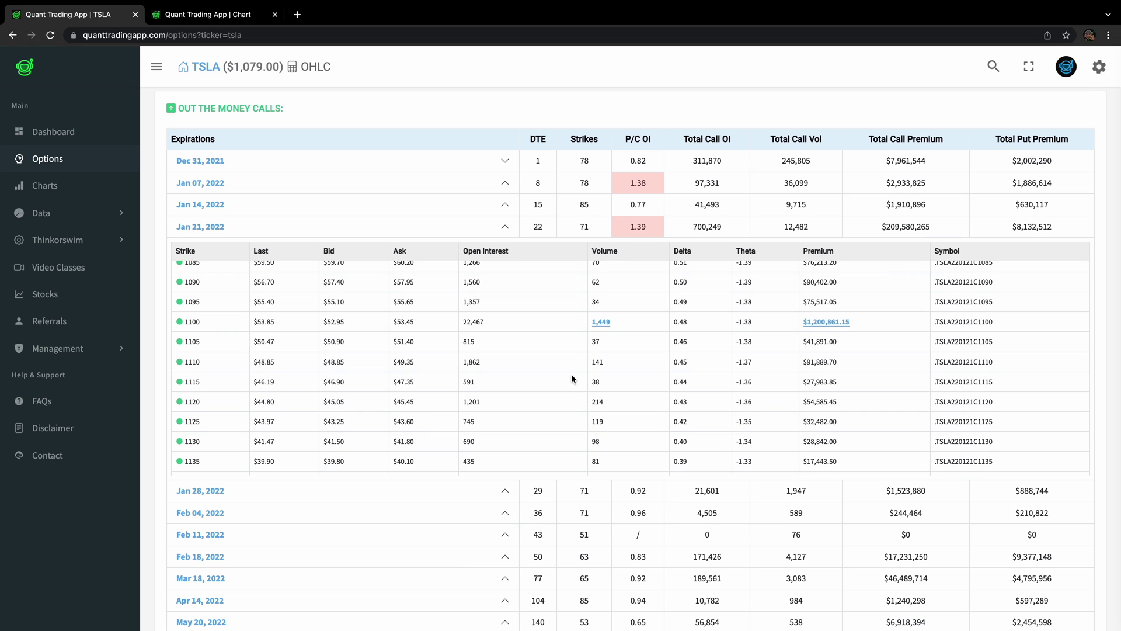
pyautogui.click(600, 353)
pyautogui.moveTo(843, 313)
pyautogui.mouseDown()
pyautogui.moveTo(586, 306)
pyautogui.moveTo(706, 341)
pyautogui.moveTo(875, 321)
pyautogui.moveTo(811, 295)
pyautogui.mouseUp()
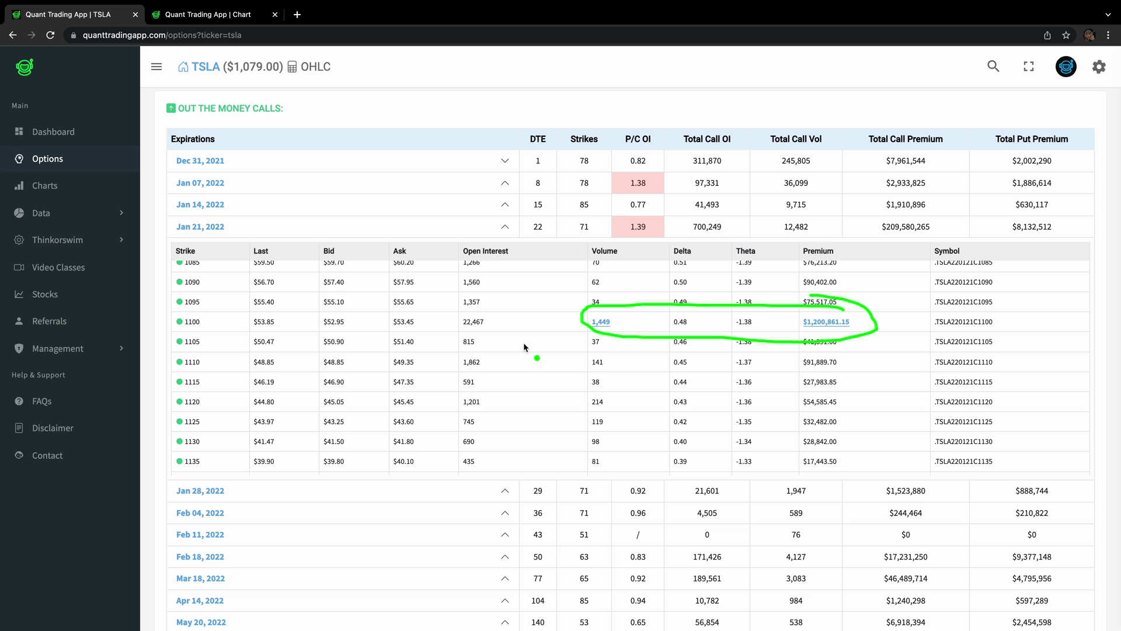
pyautogui.moveTo(459, 312)
pyautogui.mouseDown()
pyautogui.moveTo(470, 333)
pyautogui.moveTo(467, 305)
pyautogui.mouseUp()
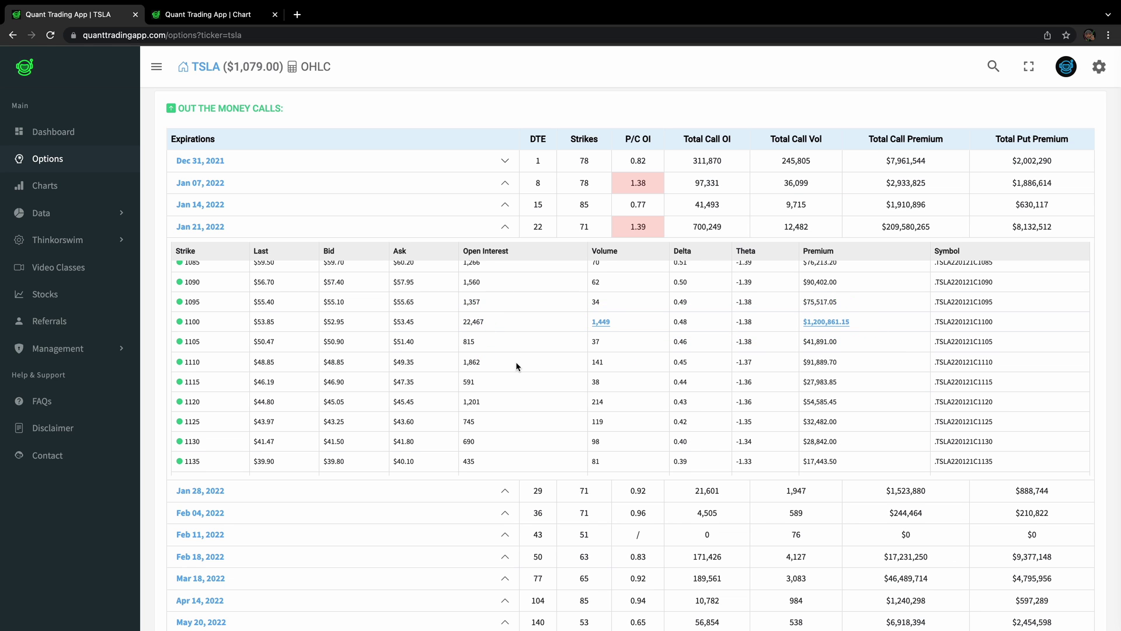
pyautogui.scroll(-5, 515, 373)
pyautogui.scroll(-2, 512, 405)
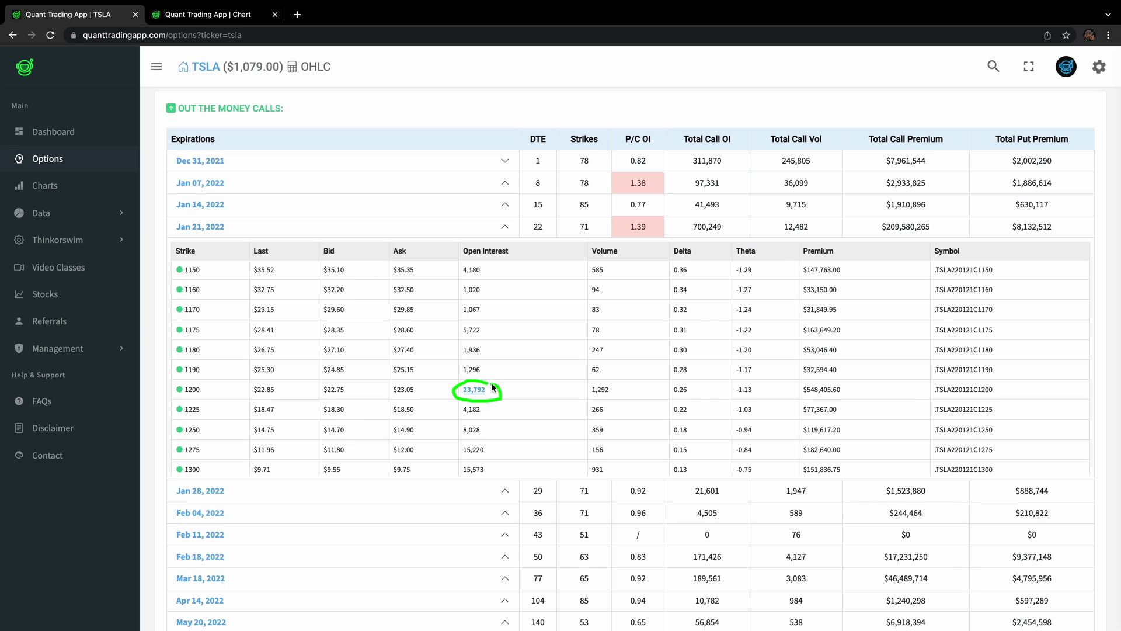
pyautogui.moveTo(492, 383); pyautogui.dragTo(505, 394)
pyautogui.scroll(5, 509, 337)
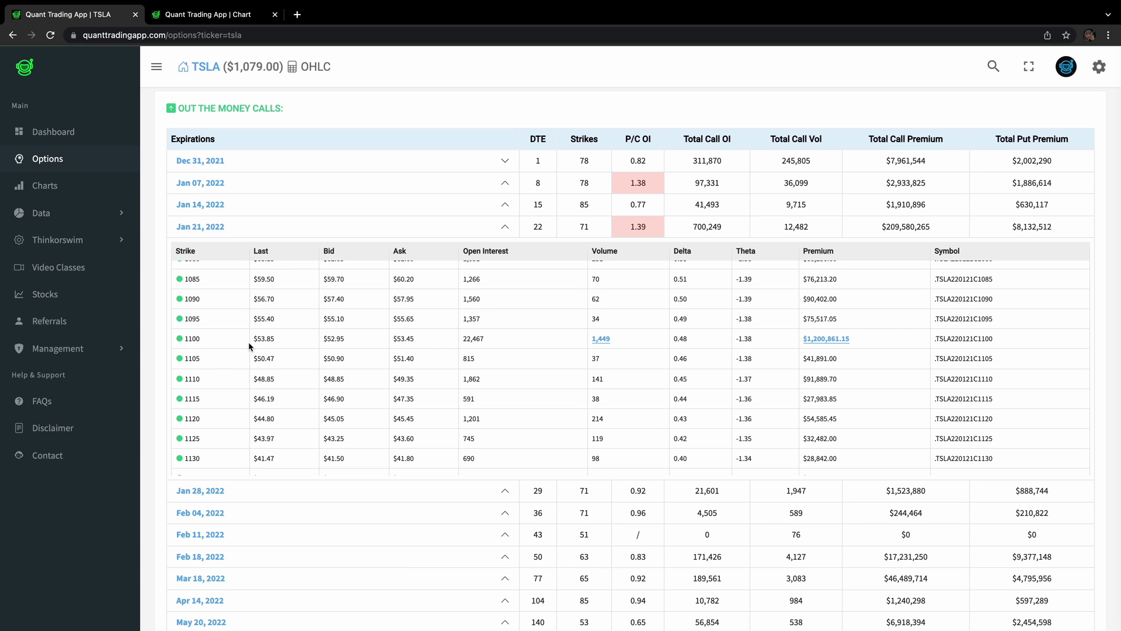
pyautogui.moveTo(190, 354)
pyautogui.mouseDown()
pyautogui.moveTo(216, 346)
pyautogui.moveTo(170, 337)
pyautogui.mouseUp()
pyautogui.scroll(1, 320, 301)
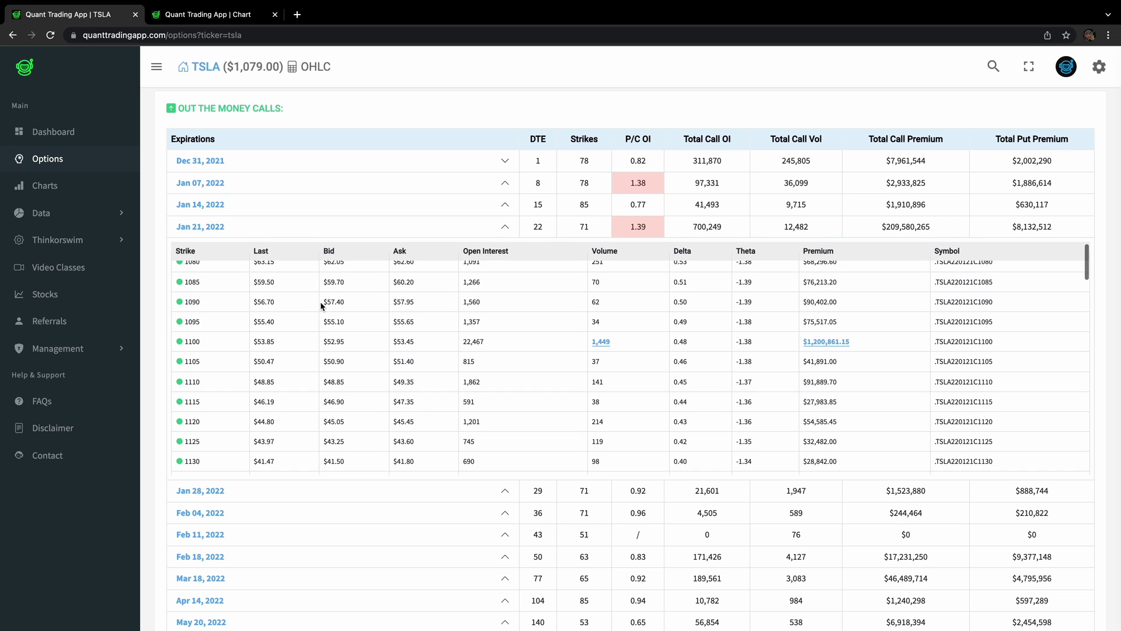
pyautogui.scroll(1, 366, 196)
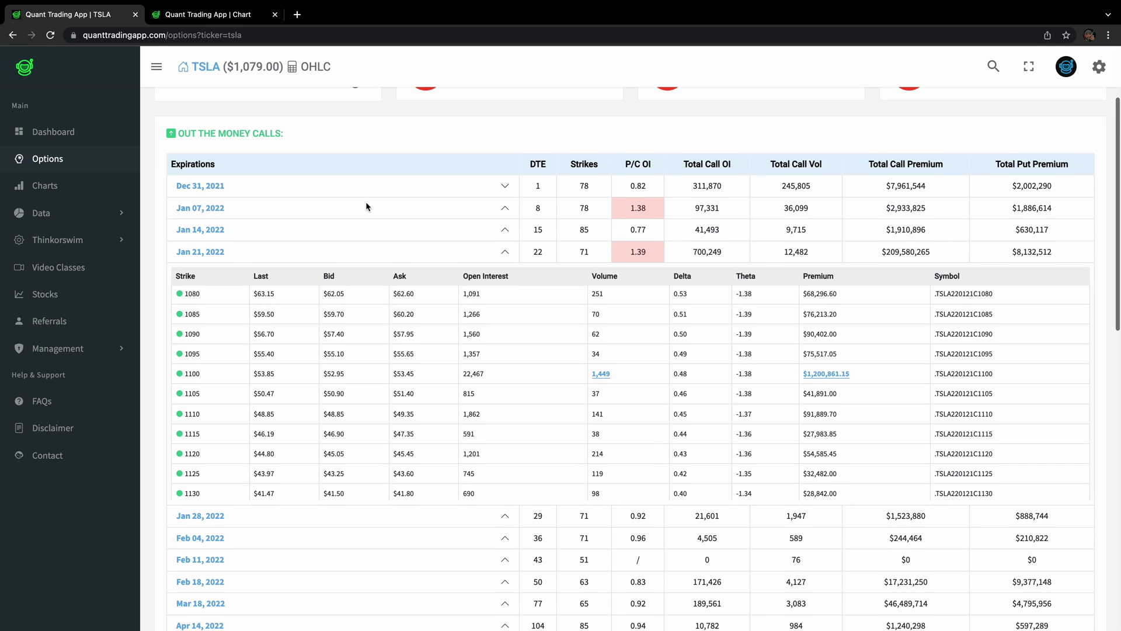
pyautogui.scroll(2, 301, 229)
# On the chart page, switch the ticker from AAPL to TSLA
pyautogui.click(215, 15)
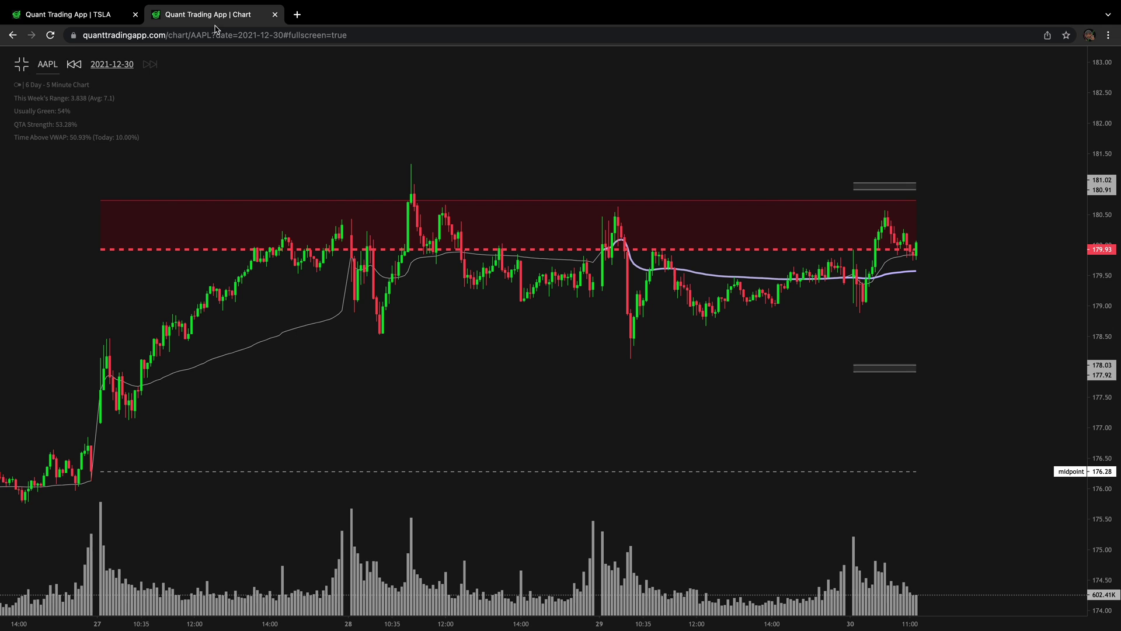
pyautogui.click(56, 72)
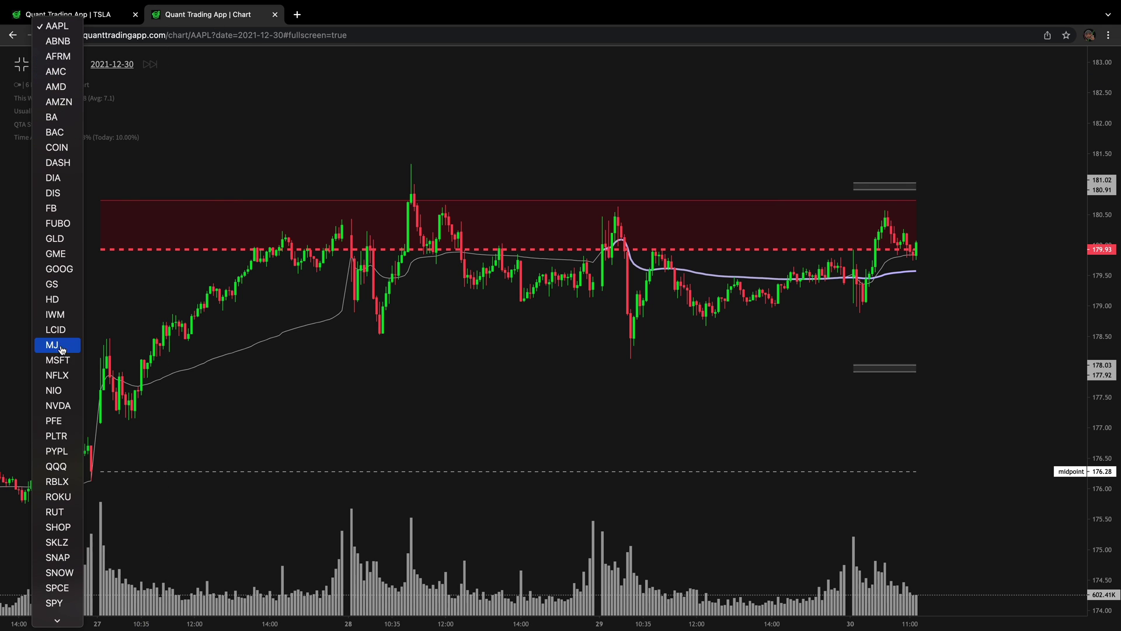
pyautogui.scroll(-4, 63, 390)
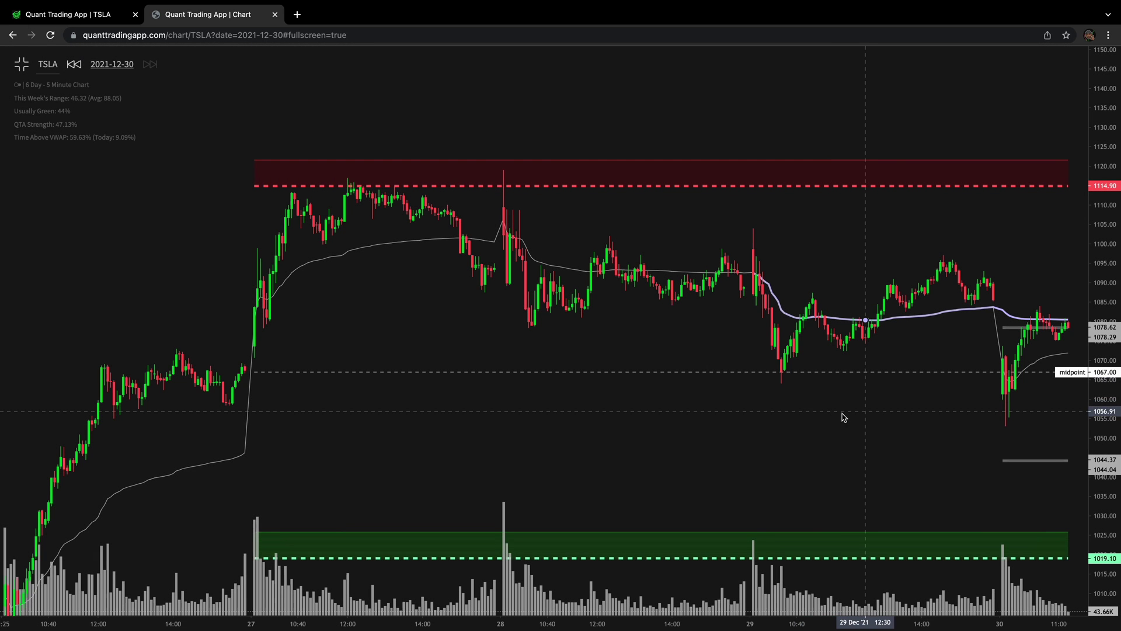
pyautogui.hscroll(10, 842, 416)
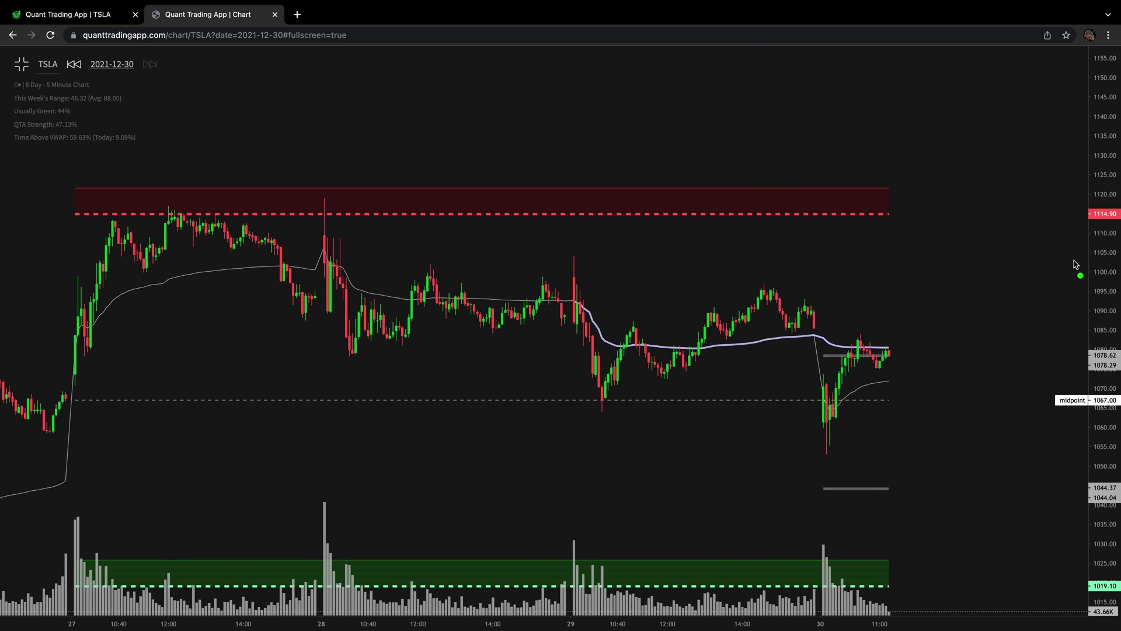
# Mark the 1100 level and circle the two candles touching it, then clear the annotations
pyautogui.moveTo(1079, 272)
pyautogui.mouseDown()
pyautogui.moveTo(87, 268)
pyautogui.moveTo(300, 275)
pyautogui.moveTo(950, 262)
pyautogui.mouseUp()
pyautogui.moveTo(437, 268)
pyautogui.mouseDown()
pyautogui.moveTo(428, 280)
pyautogui.moveTo(407, 253)
pyautogui.mouseUp()
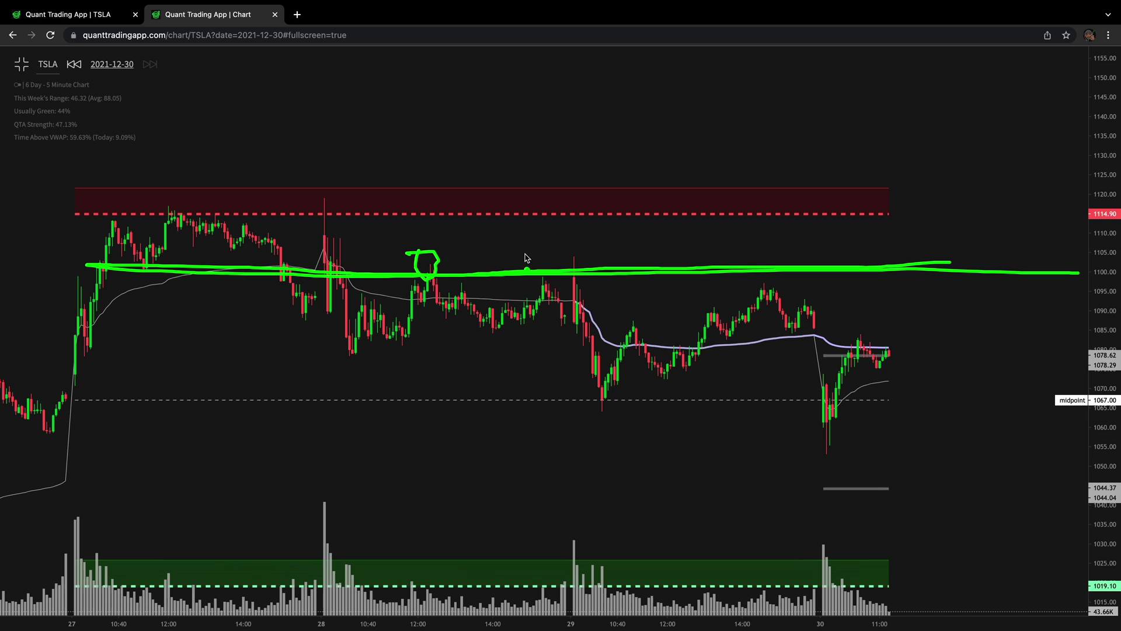
pyautogui.moveTo(597, 248); pyautogui.dragTo(604, 246)
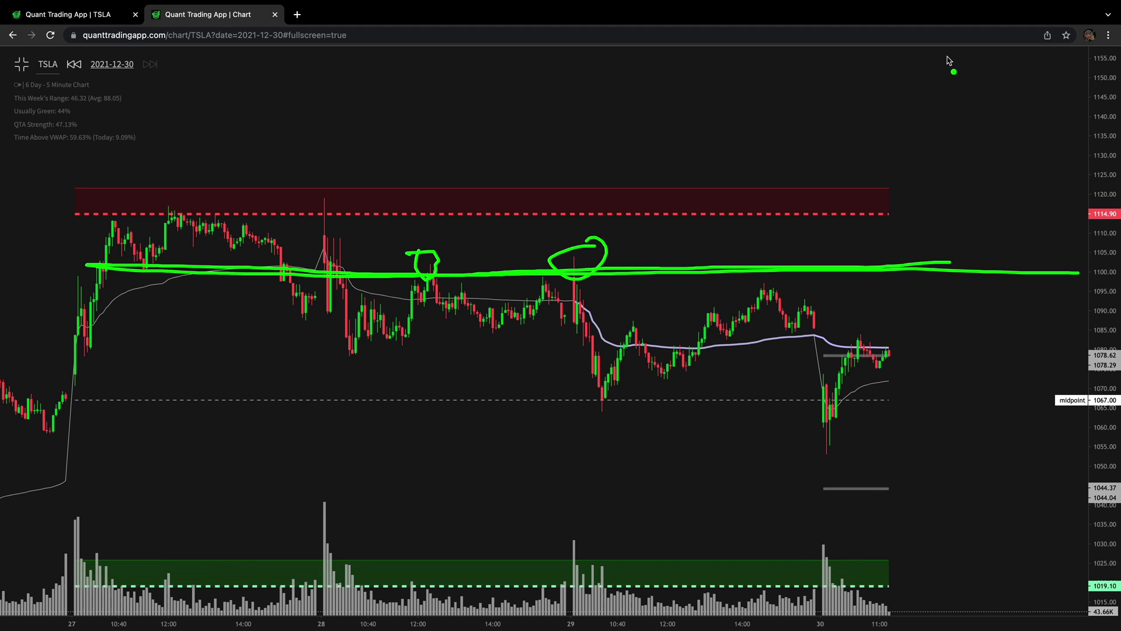
pyautogui.press('Escape')
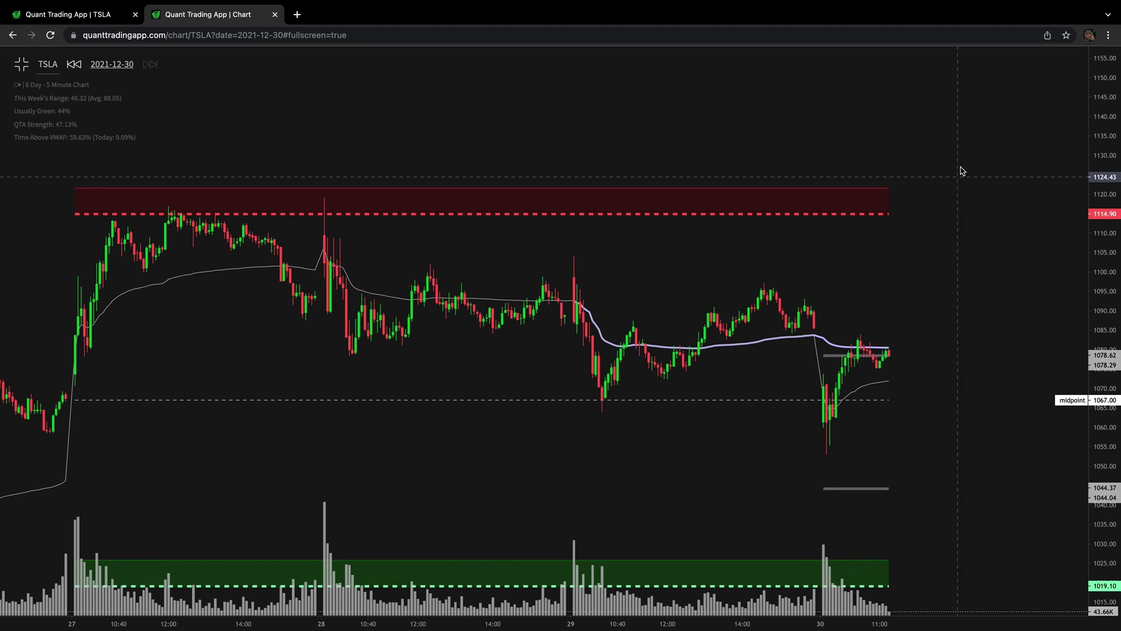
pyautogui.moveTo(1101, 175)
pyautogui.mouseDown()
pyautogui.moveTo(1108, 223)
pyautogui.moveTo(1105, 145)
pyautogui.moveTo(1025, 92)
pyautogui.mouseUp()
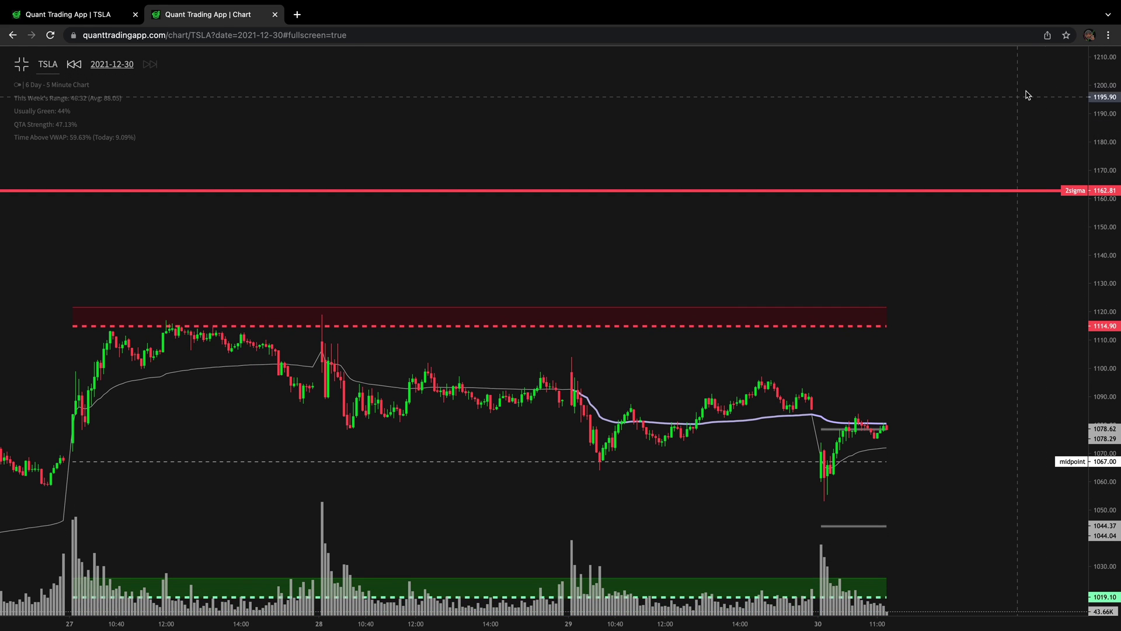
pyautogui.moveTo(1103, 74)
pyautogui.mouseDown()
pyautogui.moveTo(1089, 74)
pyautogui.moveTo(1106, 82)
pyautogui.mouseUp()
pyautogui.moveTo(1093, 357)
pyautogui.mouseDown()
pyautogui.moveTo(1063, 355)
pyautogui.moveTo(1097, 385)
pyautogui.mouseUp()
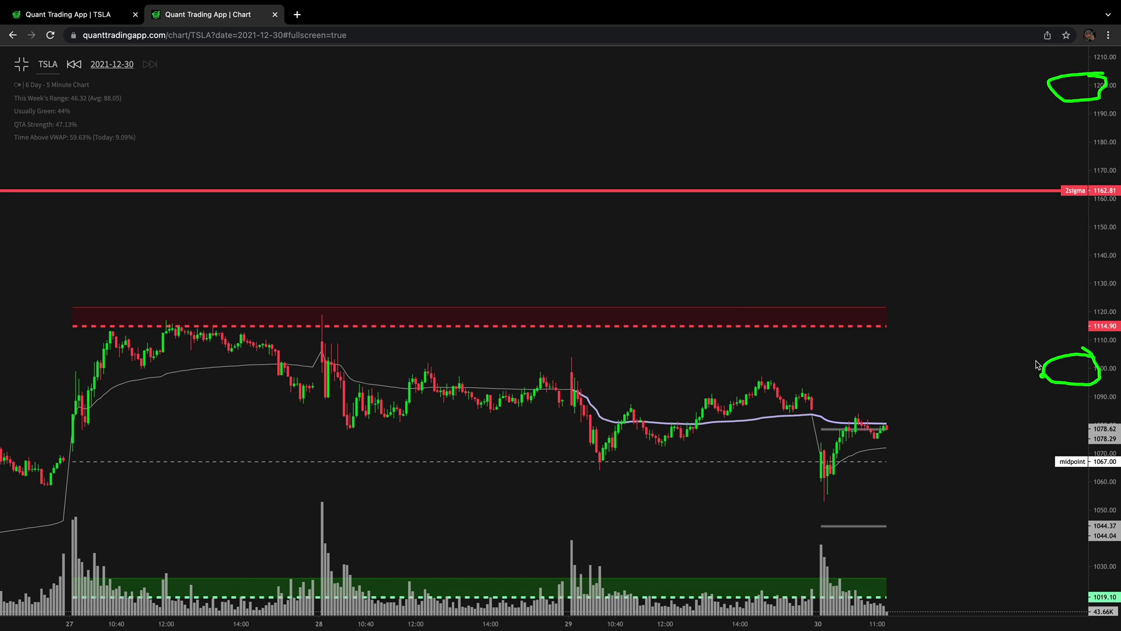
pyautogui.moveTo(1037, 364)
pyautogui.mouseDown()
pyautogui.moveTo(1072, 223)
pyautogui.moveTo(1081, 102)
pyautogui.moveTo(1051, 138)
pyautogui.mouseUp()
pyautogui.moveTo(1081, 100); pyautogui.dragTo(1095, 133)
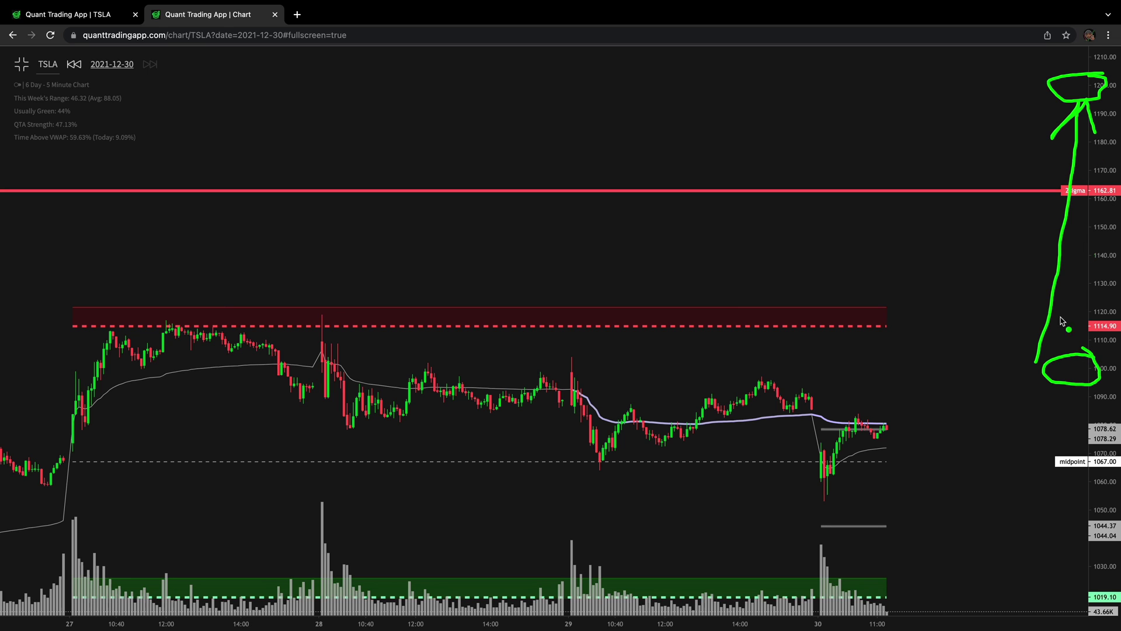
pyautogui.press('Escape')
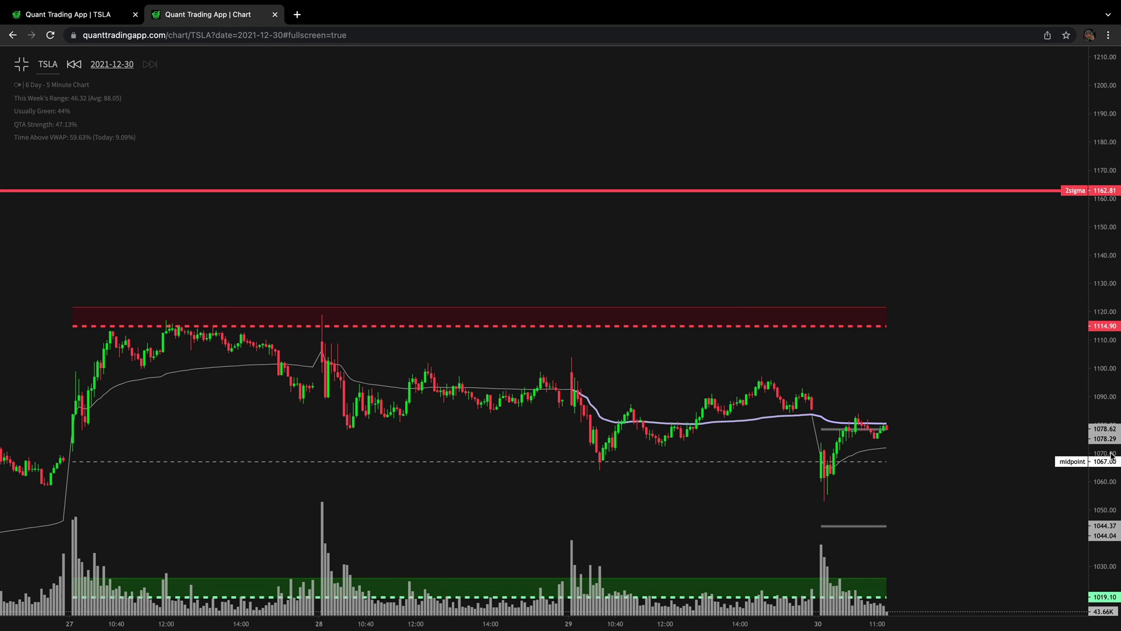
pyautogui.moveTo(1105, 308); pyautogui.dragTo(1105, 318)
pyautogui.moveTo(946, 370); pyautogui.dragTo(1040, 281)
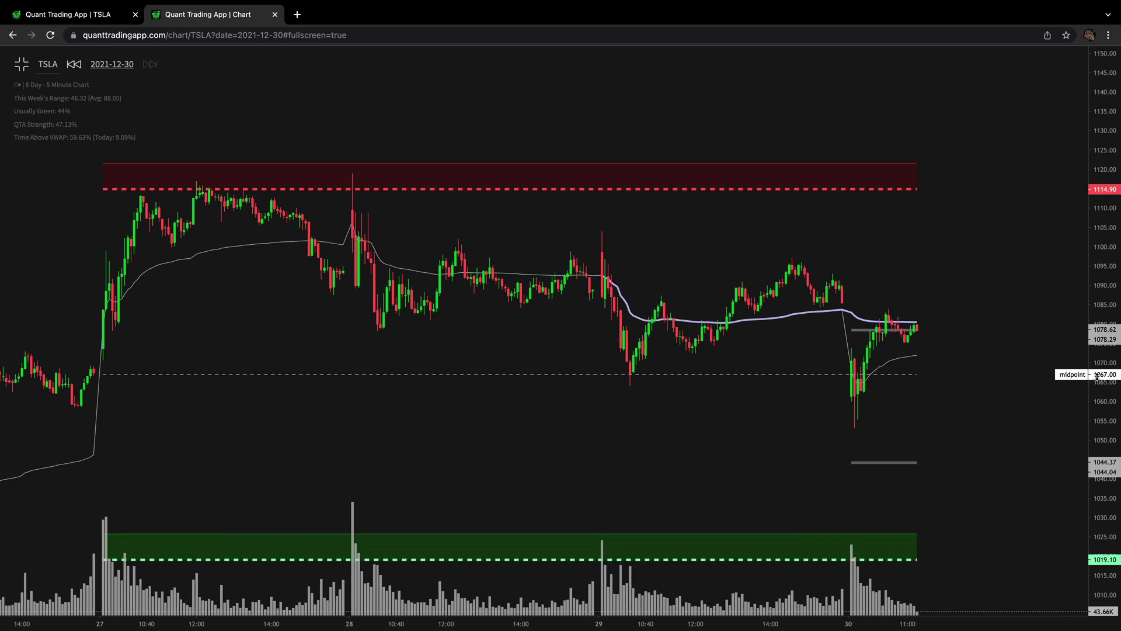
pyautogui.moveTo(1097, 375); pyautogui.dragTo(1094, 276)
pyautogui.moveTo(927, 267); pyautogui.dragTo(949, 326)
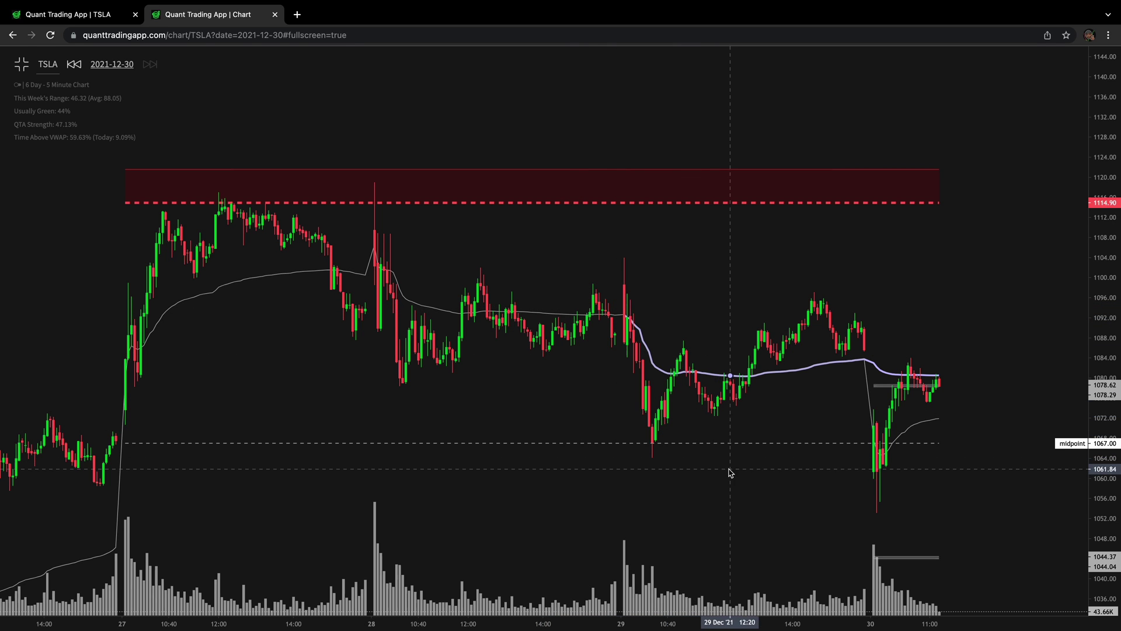
pyautogui.hscroll(1, 642, 478)
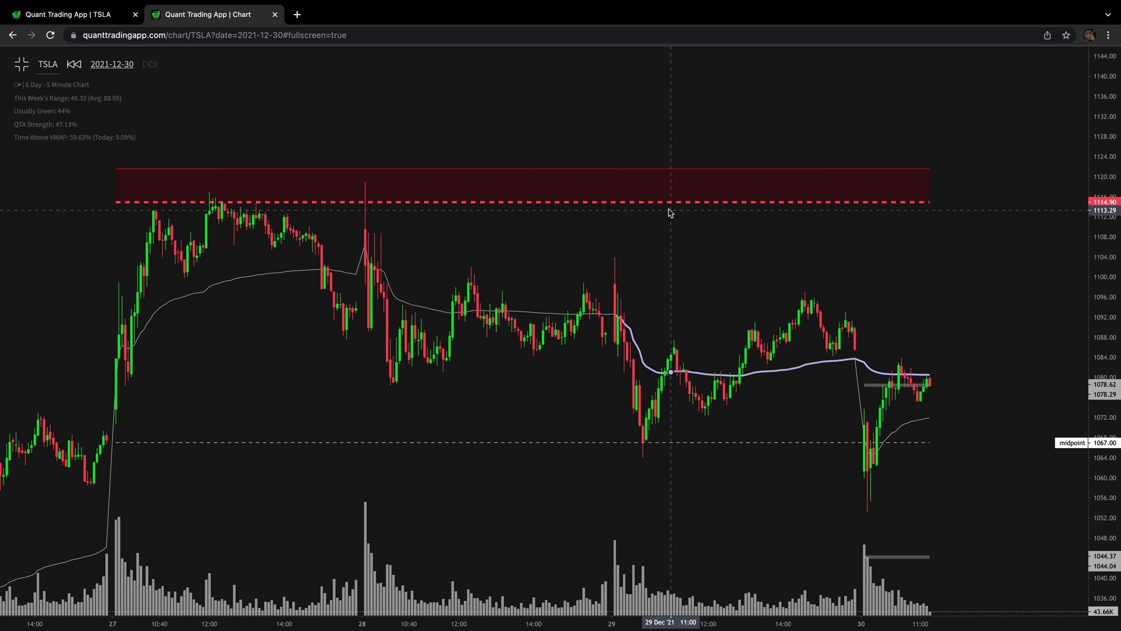
# Leave and re-enter fullscreen on the TSLA chart, open its date picker, then return to TSLA options
pyautogui.hscroll(-3, 708, 246)
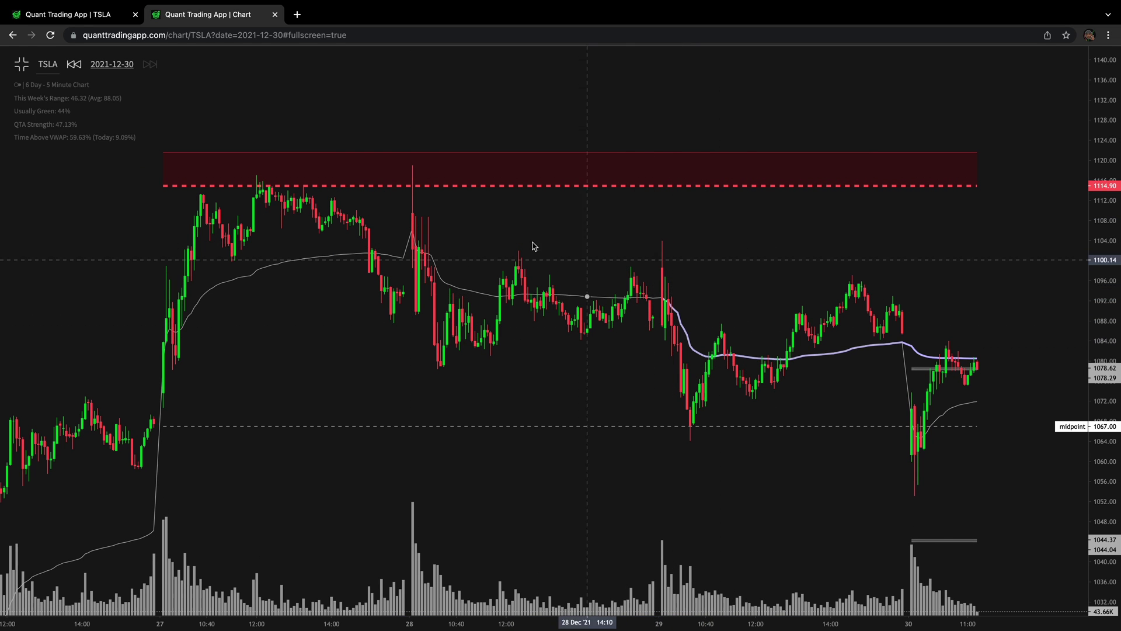
pyautogui.click(21, 64)
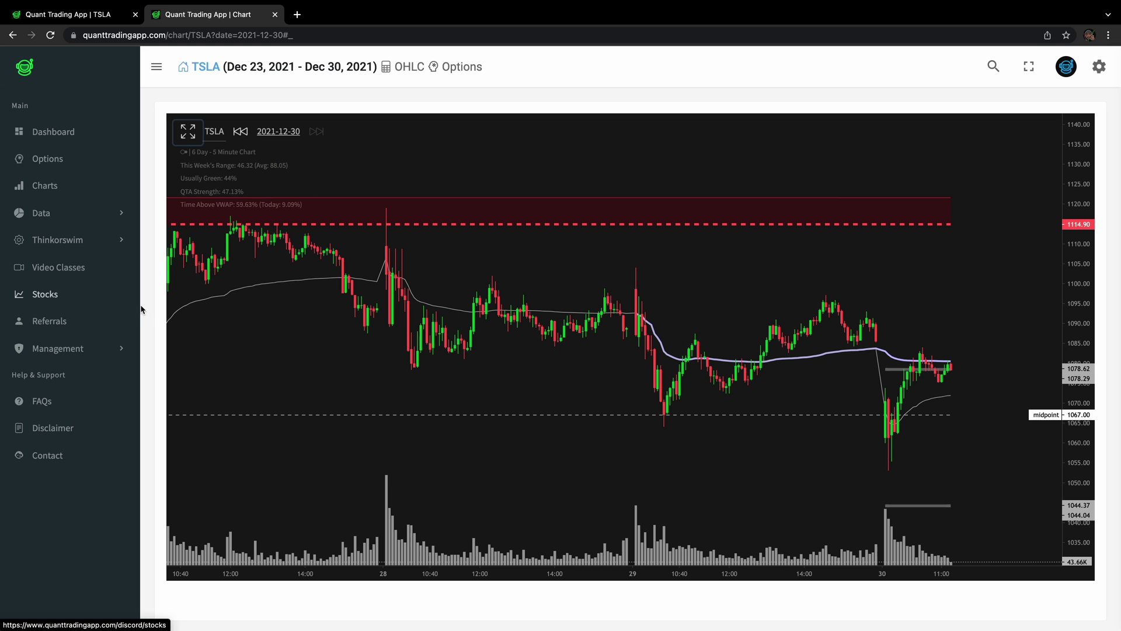
pyautogui.scroll(-1, 148, 316)
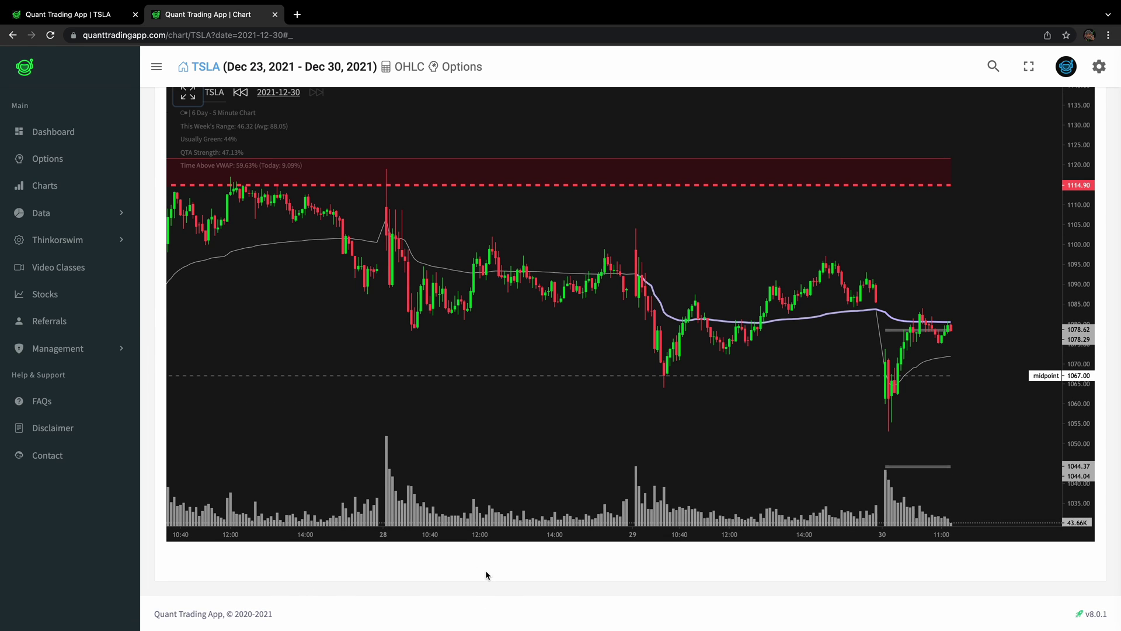
pyautogui.moveTo(767, 211); pyautogui.dragTo(755, 238)
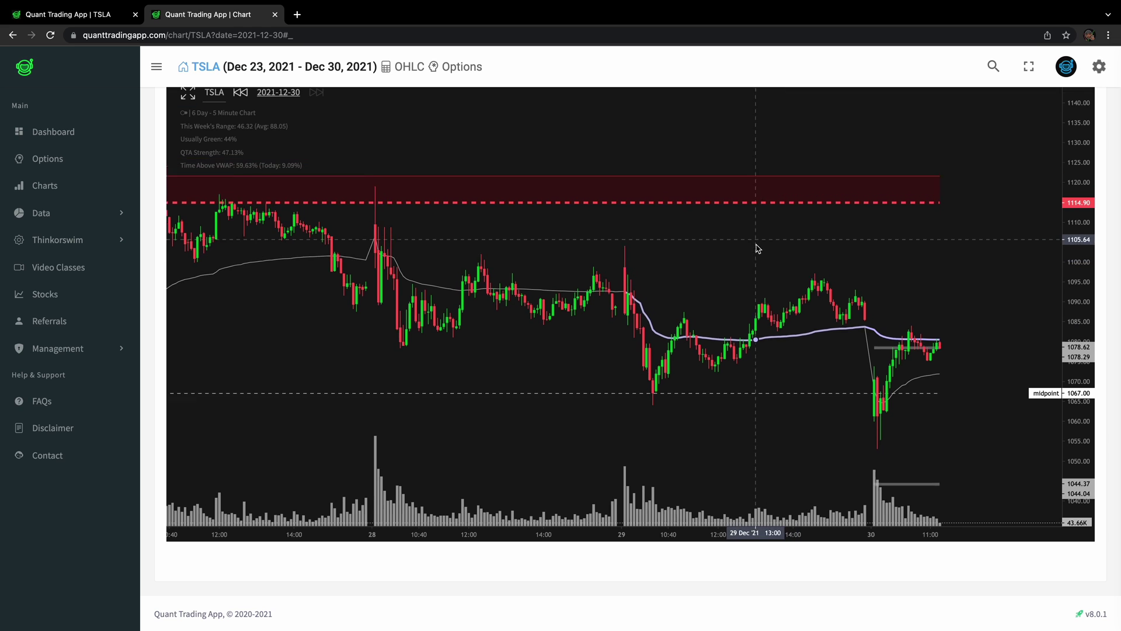
pyautogui.click(187, 92)
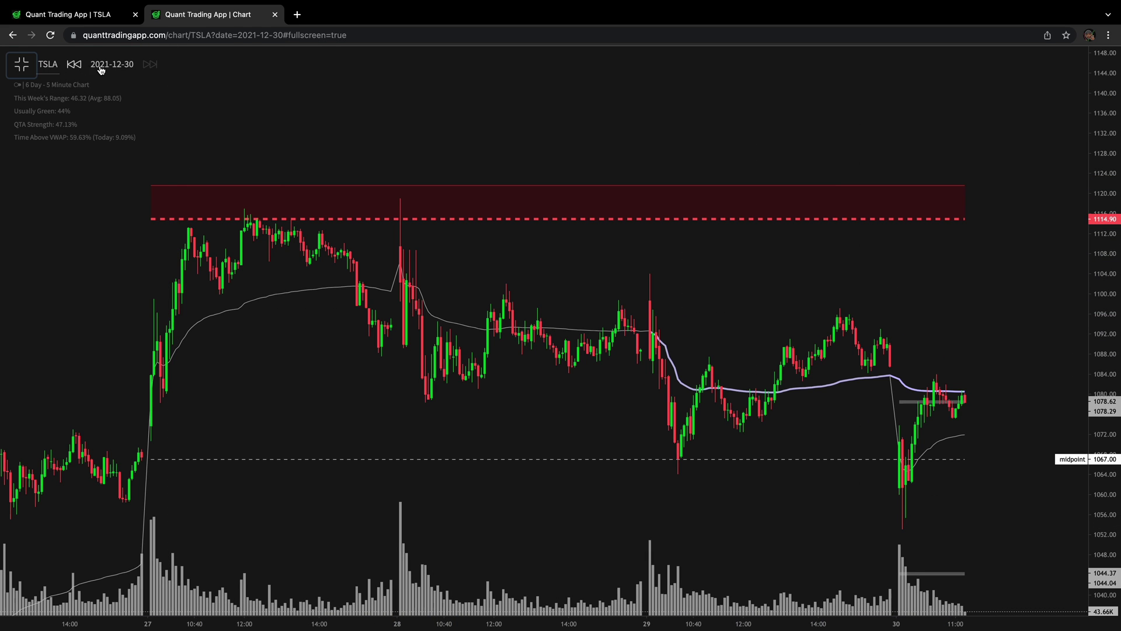
pyautogui.click(100, 66)
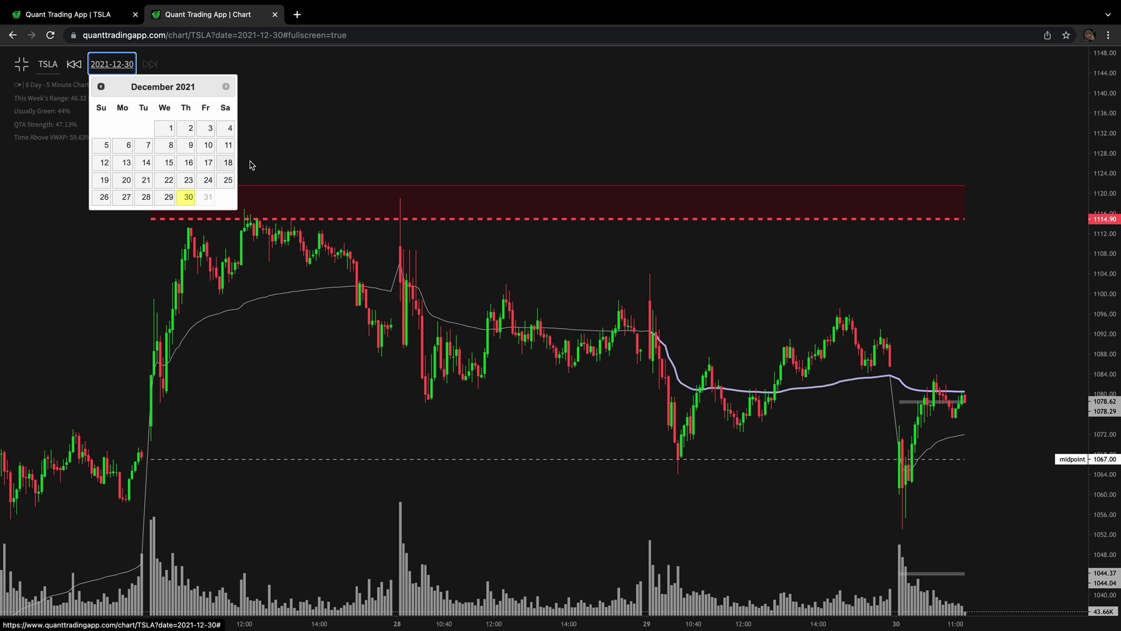
pyautogui.click(106, 25)
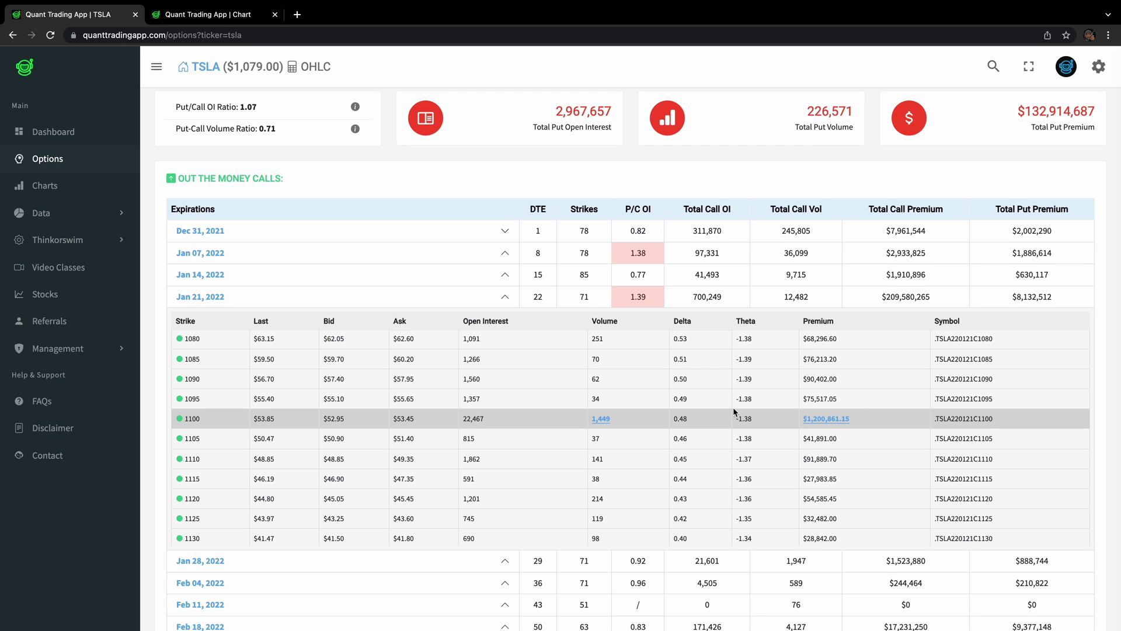
# Collapse the Jan 21, 2022 strike list and search for the 'shop' ticker instead of TSLA
pyautogui.scroll(2, 532, 205)
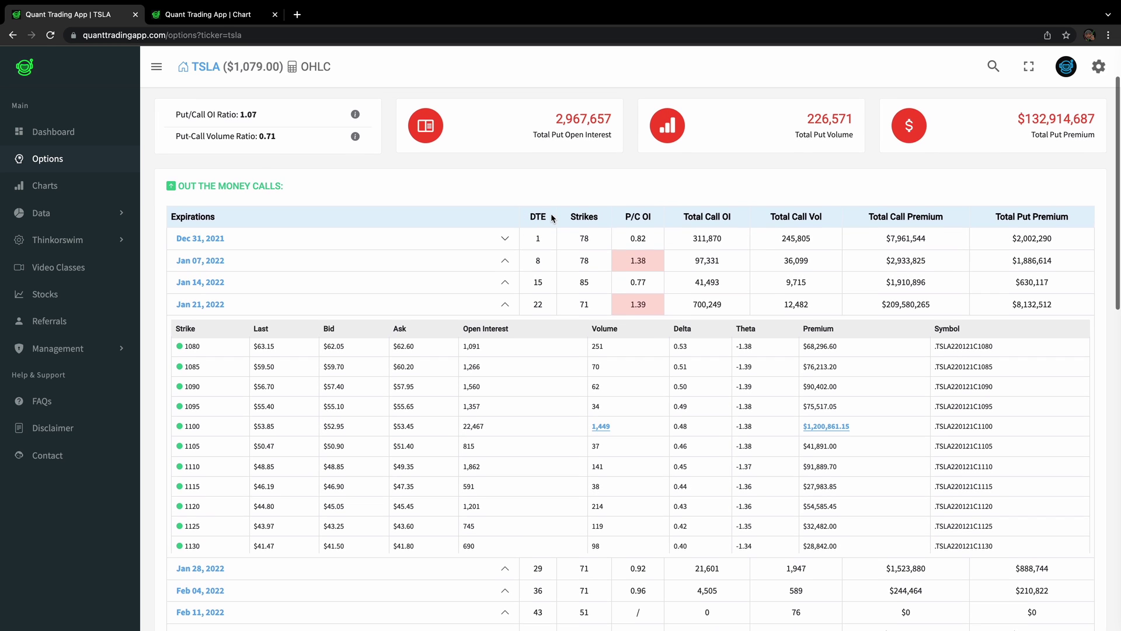
pyautogui.scroll(2, 552, 218)
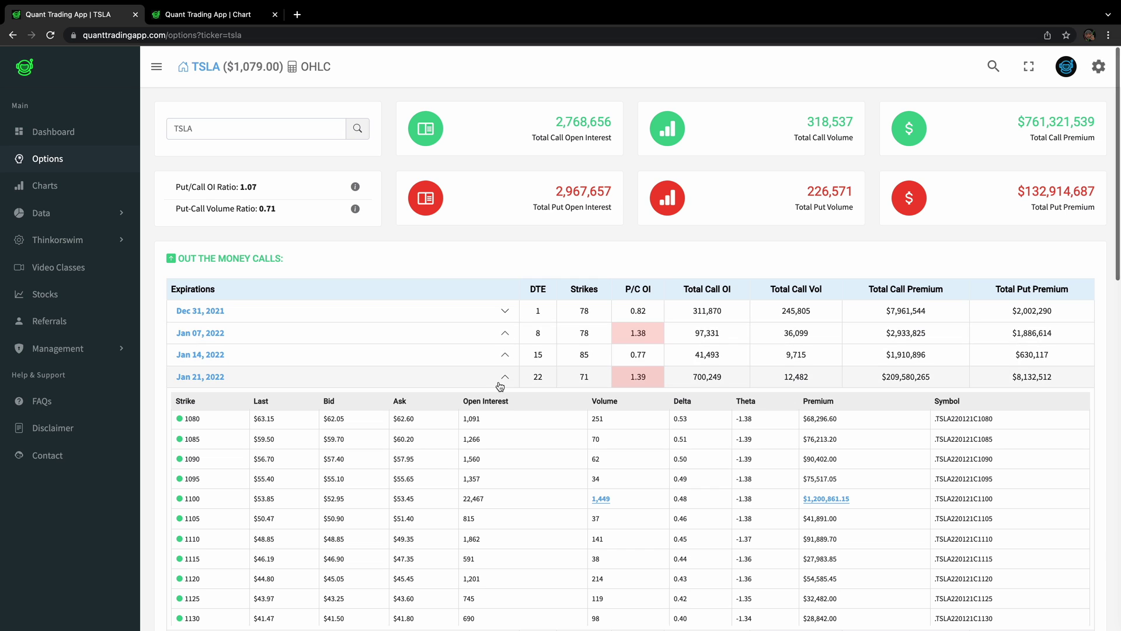
pyautogui.click(504, 377)
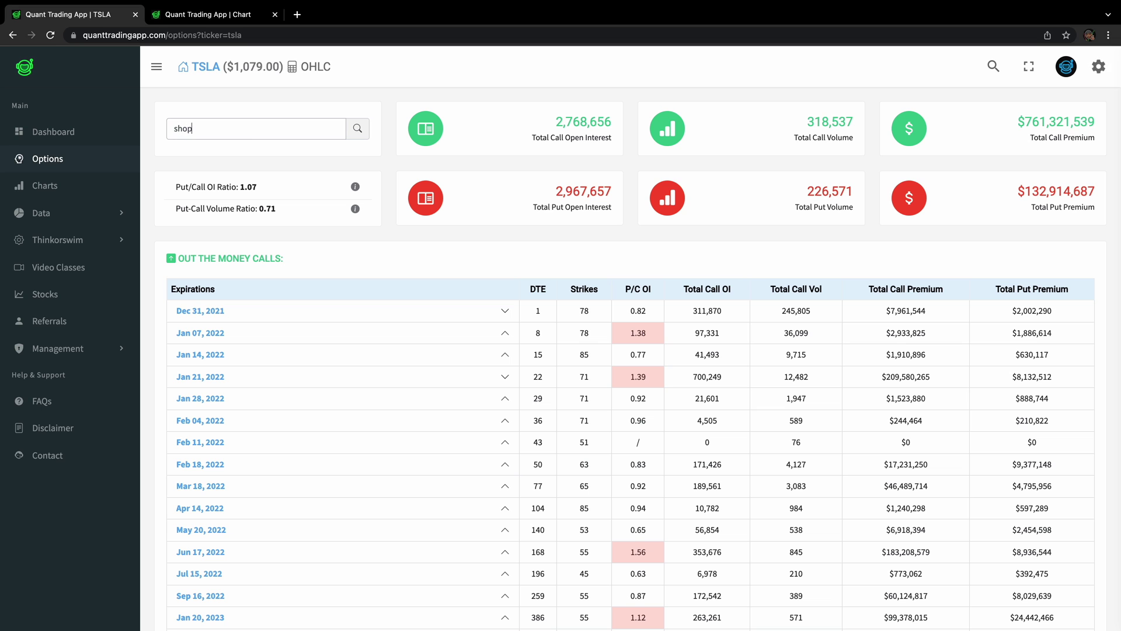
pyautogui.write('shop')
pyautogui.press('Return')
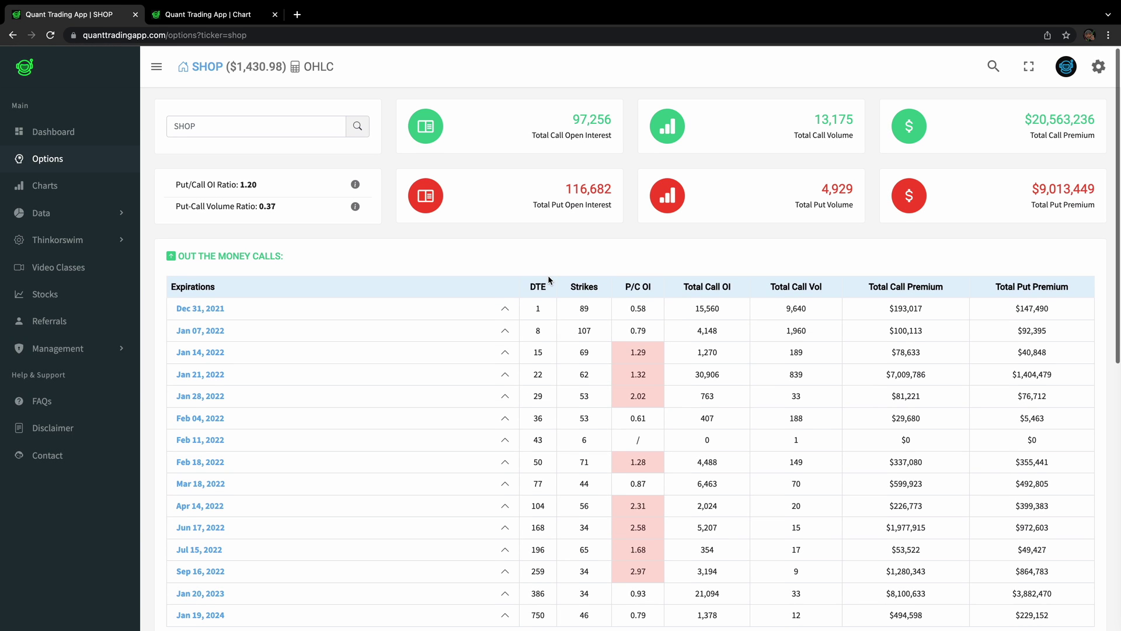
# Expand SHOP's Dec 31, 2021 expiration, circle the 1450 and 1500 strike rows, then clear the ink
pyautogui.click(444, 310)
pyautogui.scroll(-1, 543, 303)
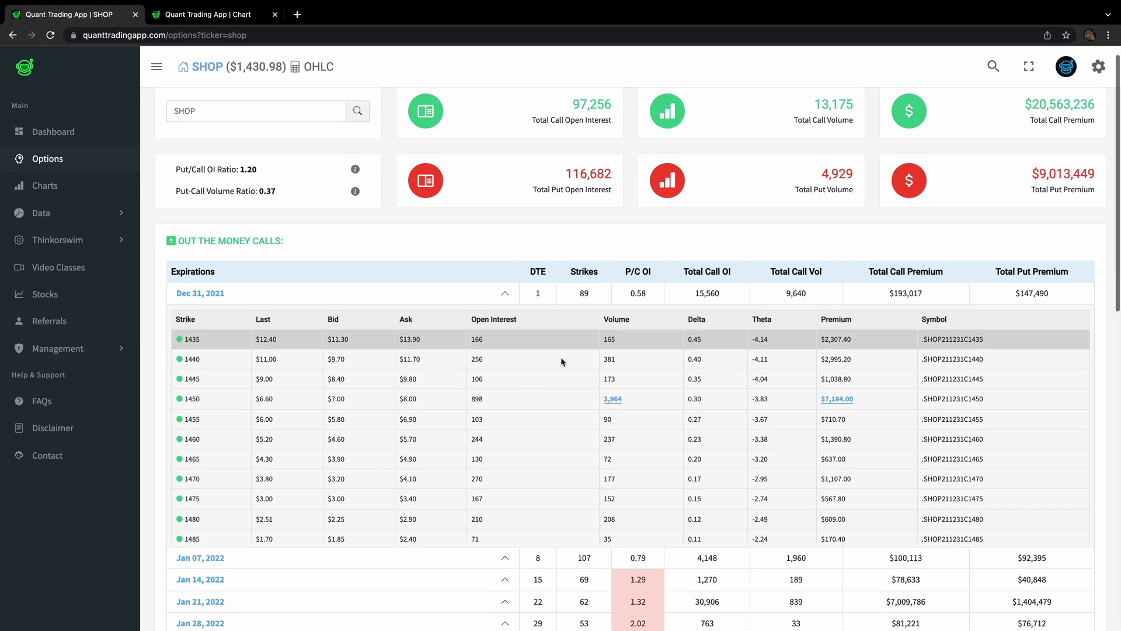
pyautogui.moveTo(199, 386); pyautogui.dragTo(179, 407)
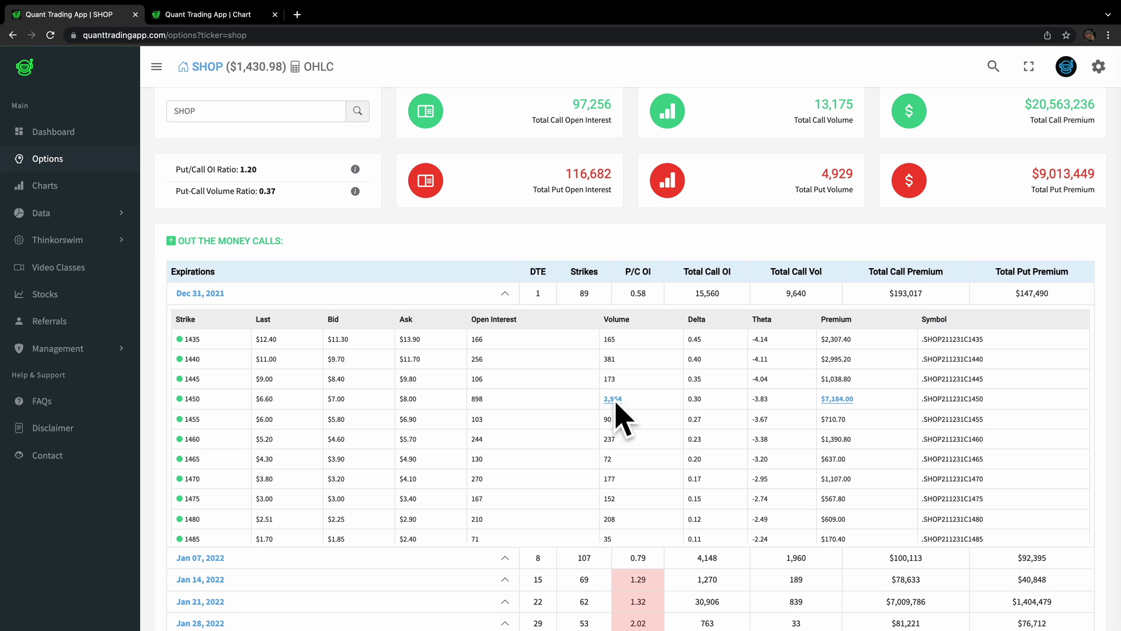
pyautogui.scroll(-1, 541, 415)
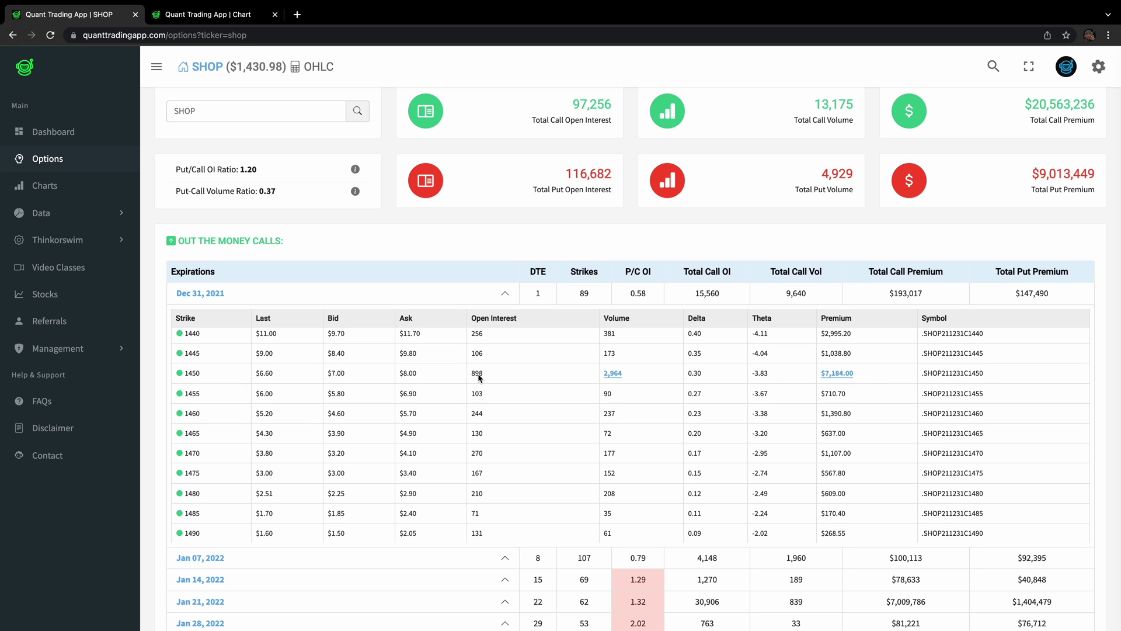
pyautogui.scroll(-4, 459, 419)
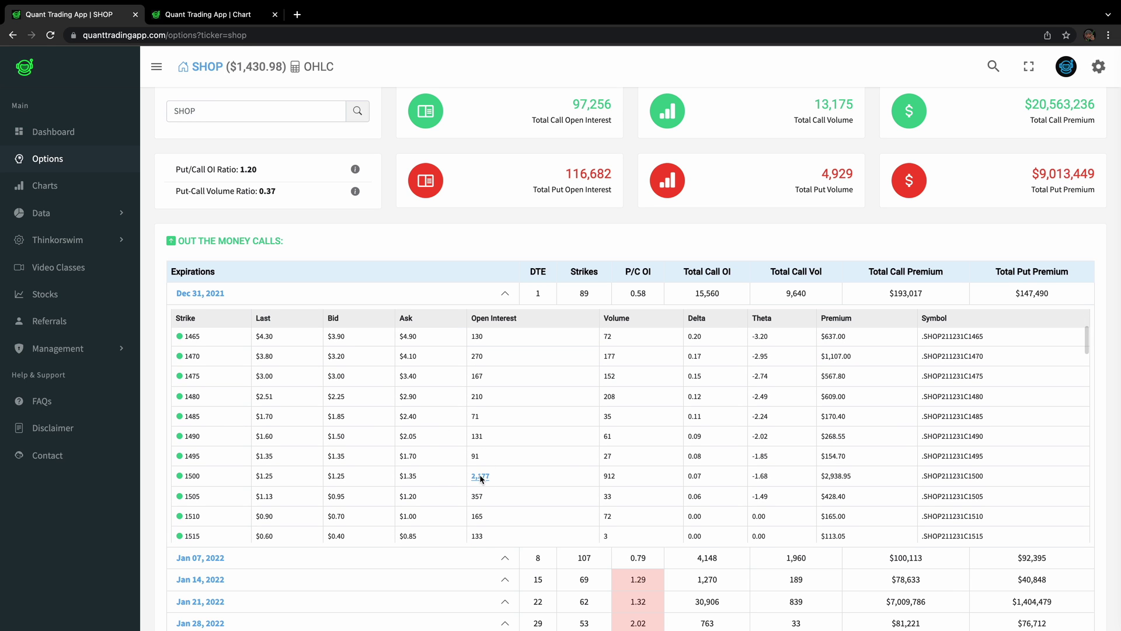
pyautogui.moveTo(192, 479)
pyautogui.mouseDown()
pyautogui.moveTo(199, 489)
pyautogui.moveTo(250, 480)
pyautogui.mouseUp()
pyautogui.press('Escape')
# Collapse Dec 31 and expand Jan 21, 2022, underlining the 1460 strike's $84,409.60 premium and circling the 1500 volume of 72
pyautogui.click(484, 296)
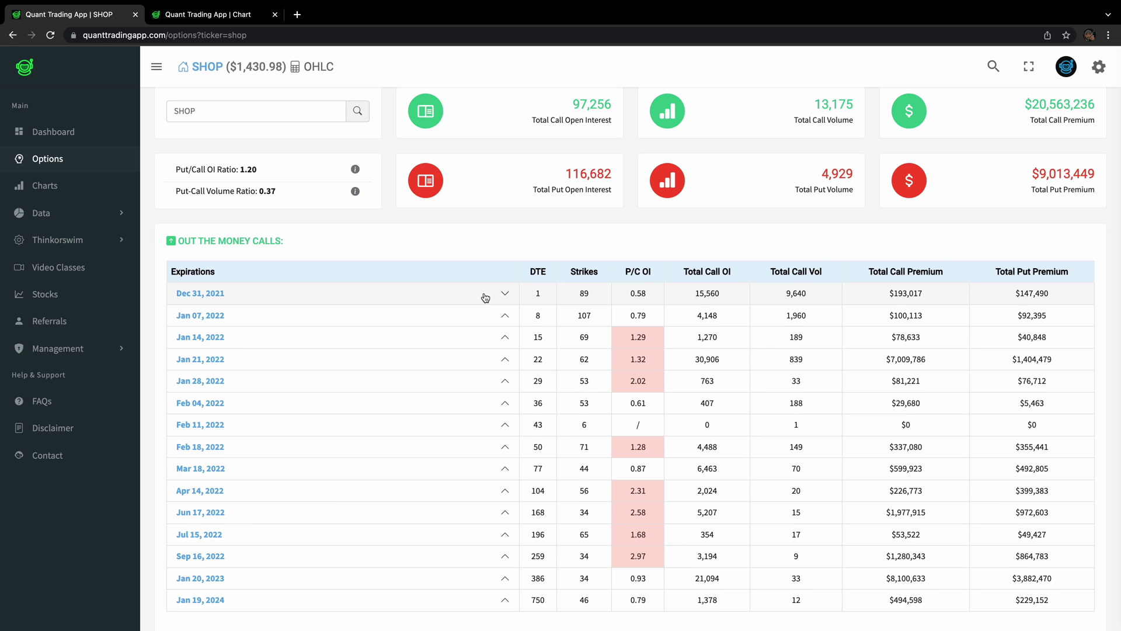
pyautogui.click(355, 364)
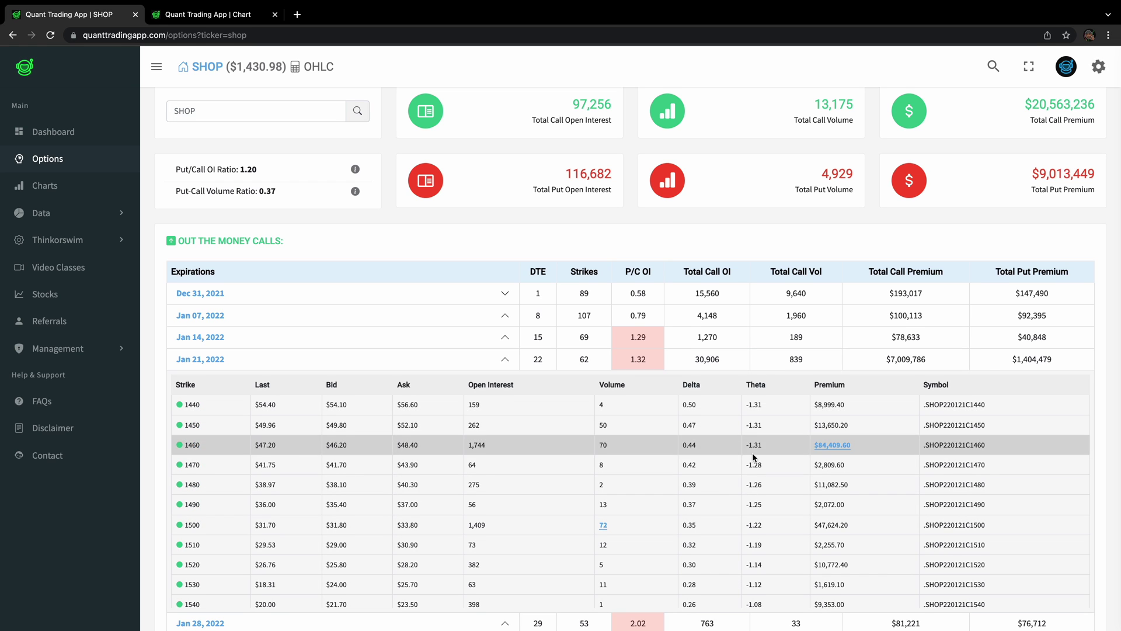
pyautogui.moveTo(814, 453); pyautogui.dragTo(888, 454)
pyautogui.moveTo(163, 451); pyautogui.dragTo(243, 455)
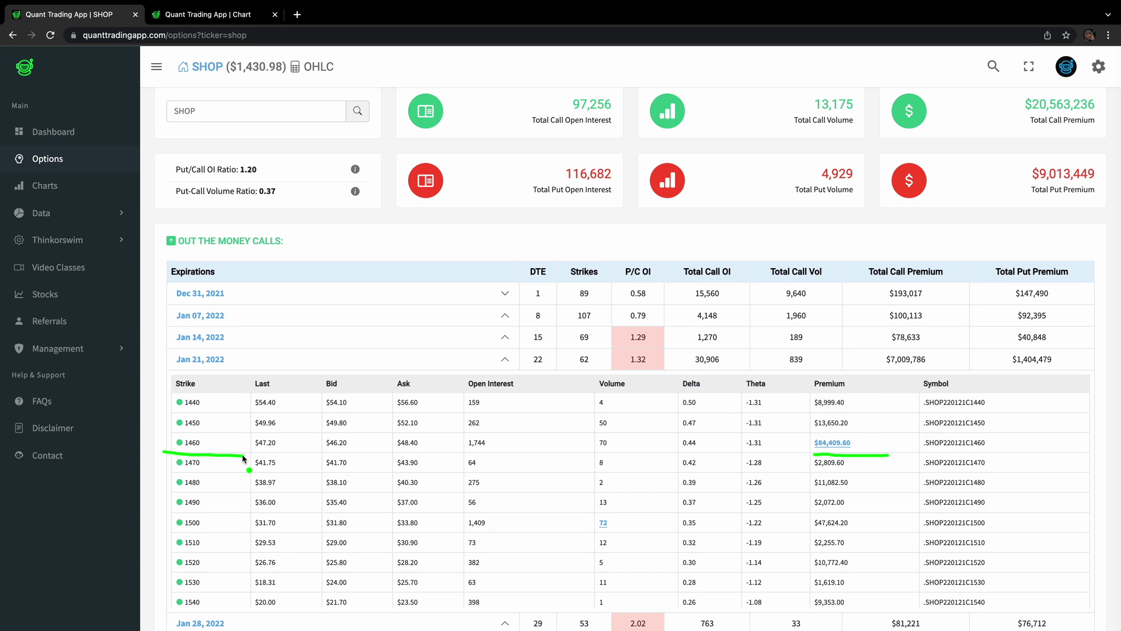
pyautogui.moveTo(615, 513); pyautogui.dragTo(590, 512)
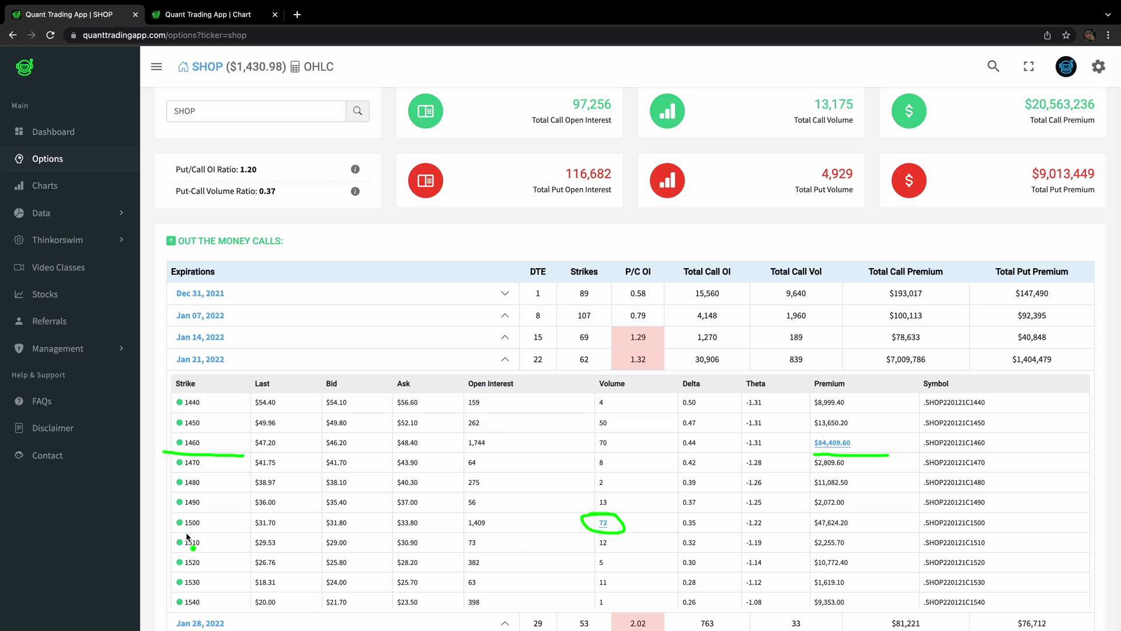
pyautogui.press('Escape')
# Scroll down the Jan 21, 2022 strikes to the 1800 strike, mark it, then clear the marks
pyautogui.scroll(-3, 530, 513)
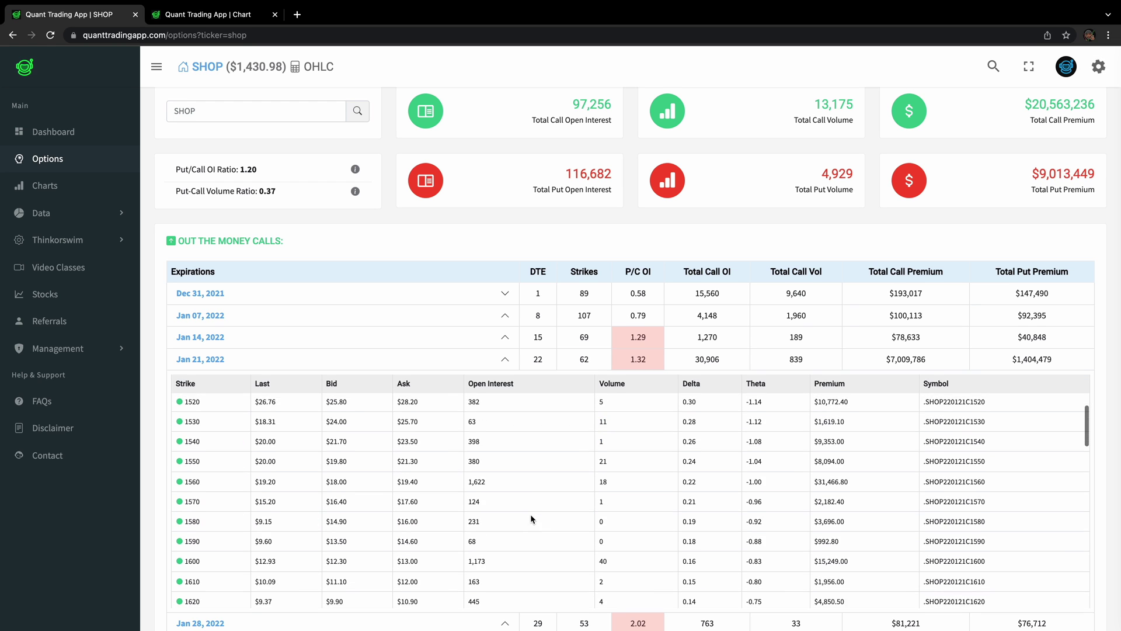
pyautogui.scroll(-8, 532, 519)
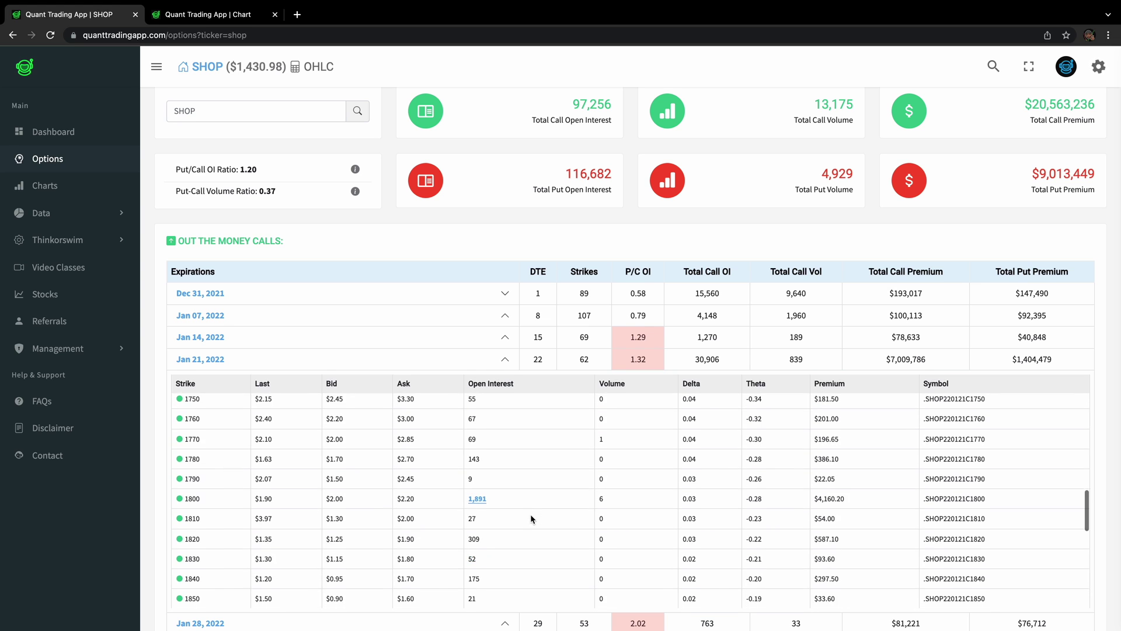
pyautogui.scroll(-2, 531, 518)
pyautogui.moveTo(499, 436); pyautogui.dragTo(461, 436)
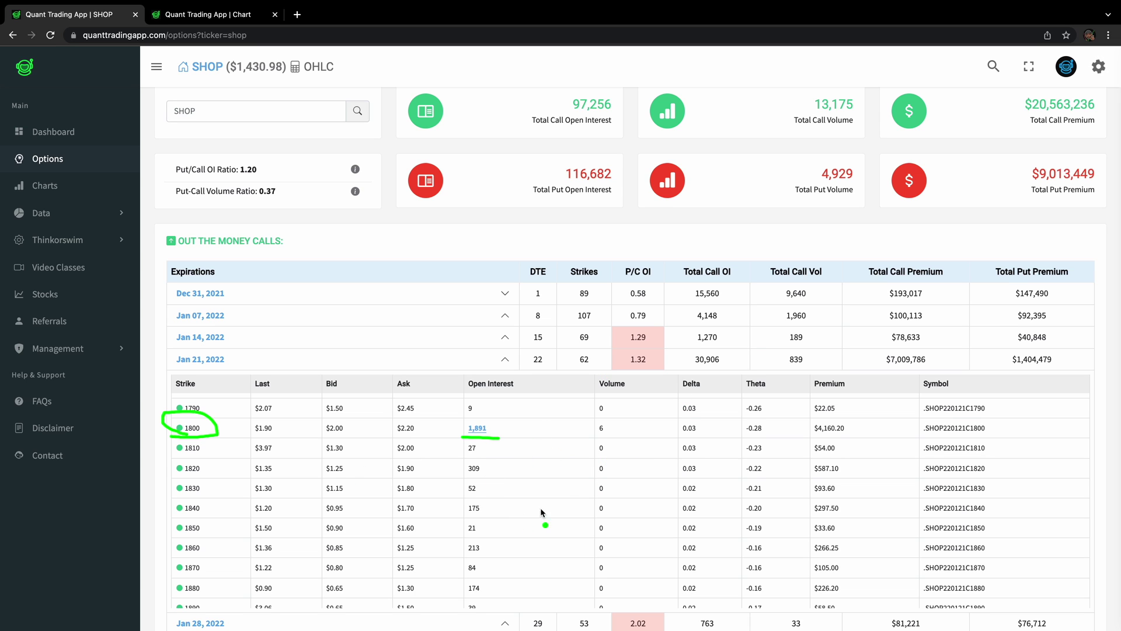
pyautogui.press('Escape')
# On the Chart page, choose SHOP from the ticker list
pyautogui.click(214, 18)
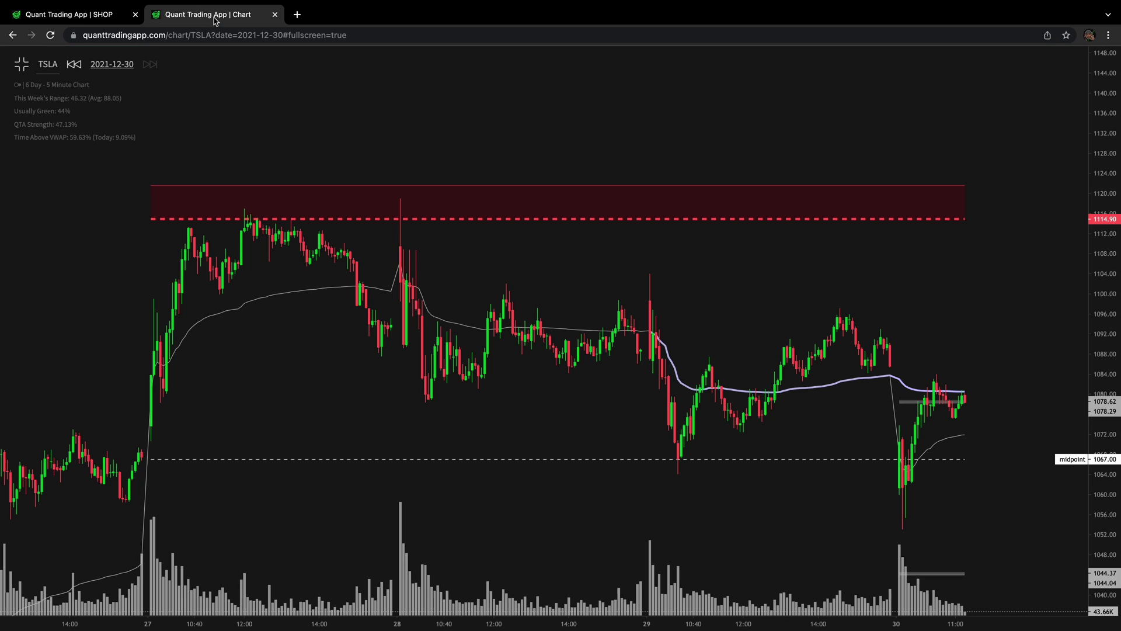
pyautogui.click(42, 65)
pyautogui.scroll(5, 56, 117)
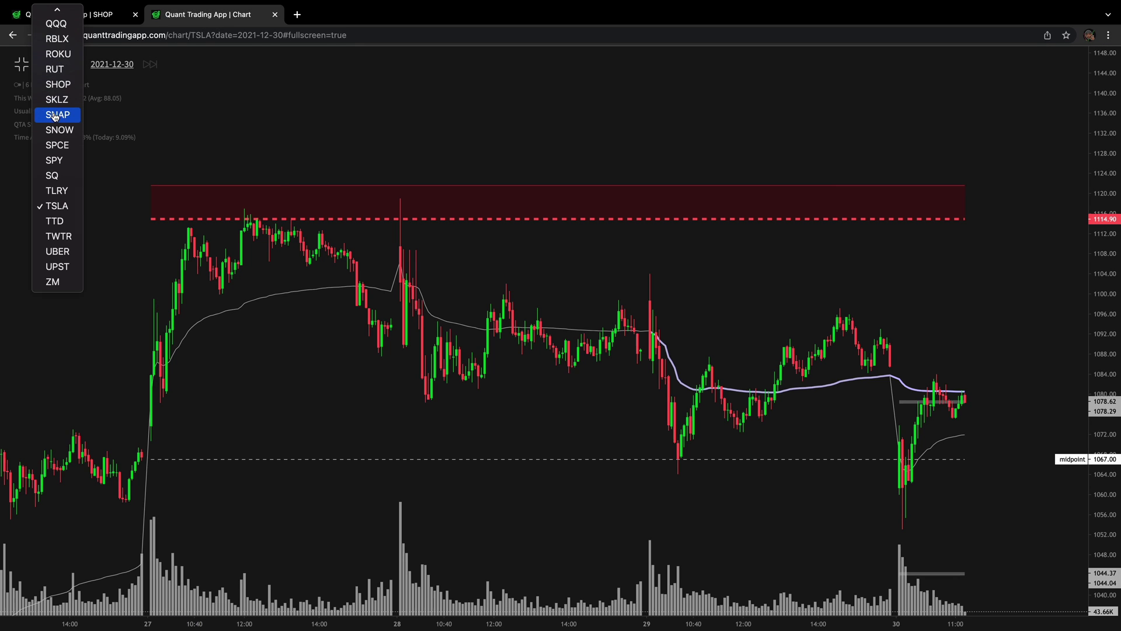
pyautogui.scroll(1, 57, 124)
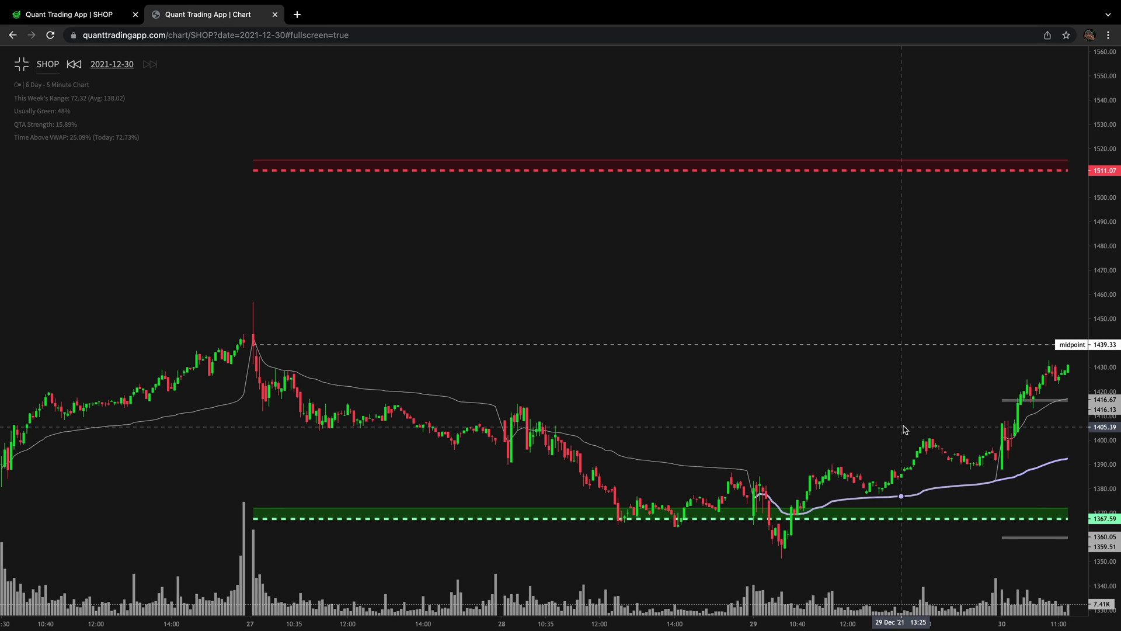
# Circle the Dec 29 low, sketch the rise toward 1511, and compress the price scale to show higher prices
pyautogui.moveTo(745, 467)
pyautogui.mouseDown()
pyautogui.moveTo(734, 469)
pyautogui.moveTo(770, 453)
pyautogui.moveTo(709, 445)
pyautogui.mouseUp()
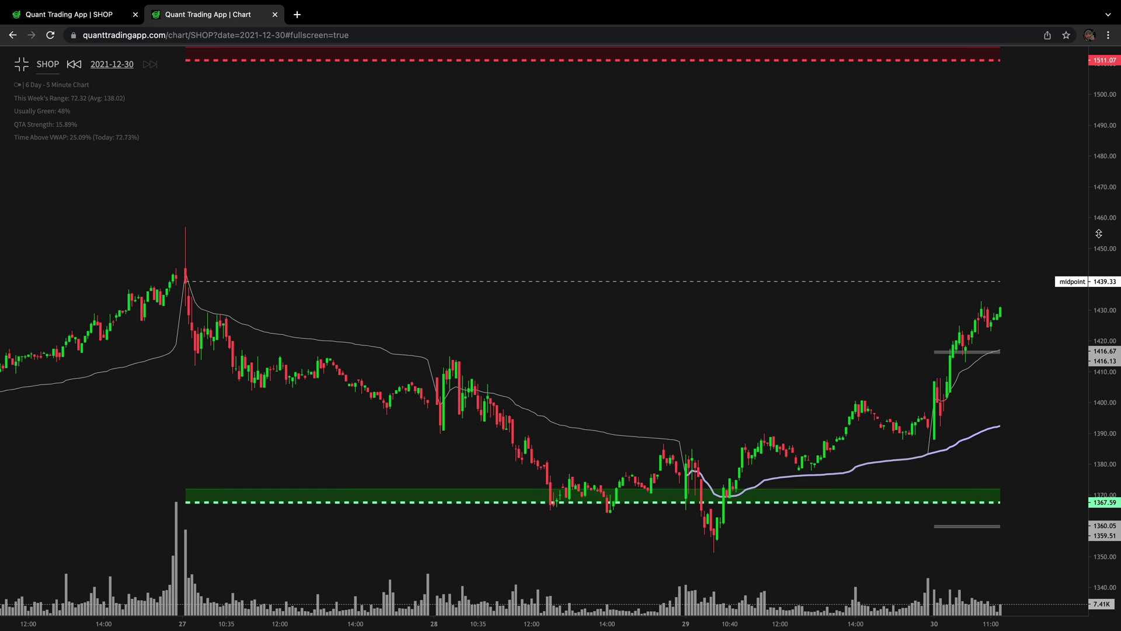
pyautogui.moveTo(1099, 233); pyautogui.dragTo(1097, 251)
pyautogui.moveTo(719, 468)
pyautogui.mouseDown()
pyautogui.moveTo(752, 485)
pyautogui.moveTo(940, 148)
pyautogui.moveTo(960, 55)
pyautogui.moveTo(987, 155)
pyautogui.mouseUp()
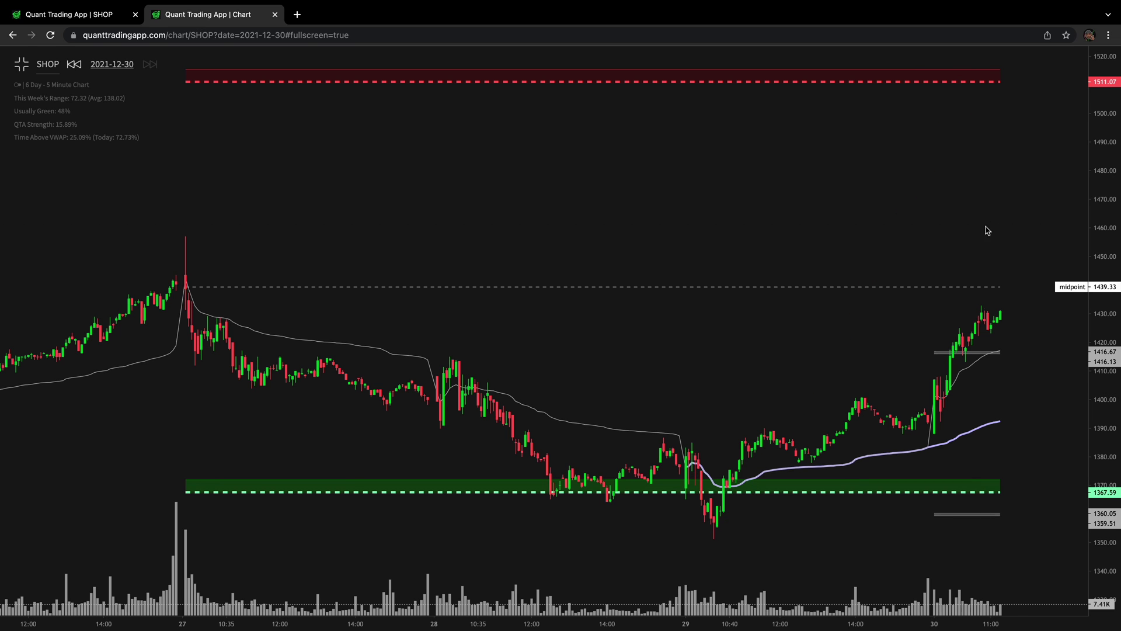
pyautogui.moveTo(987, 231); pyautogui.dragTo(949, 251)
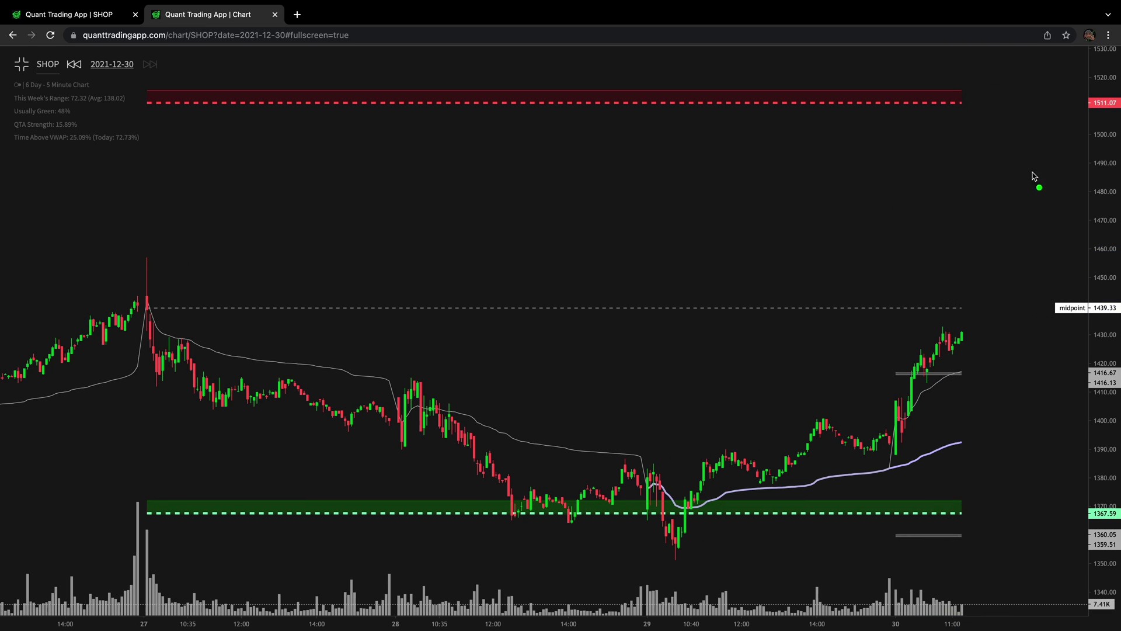
pyautogui.moveTo(1003, 131); pyautogui.dragTo(1048, 138)
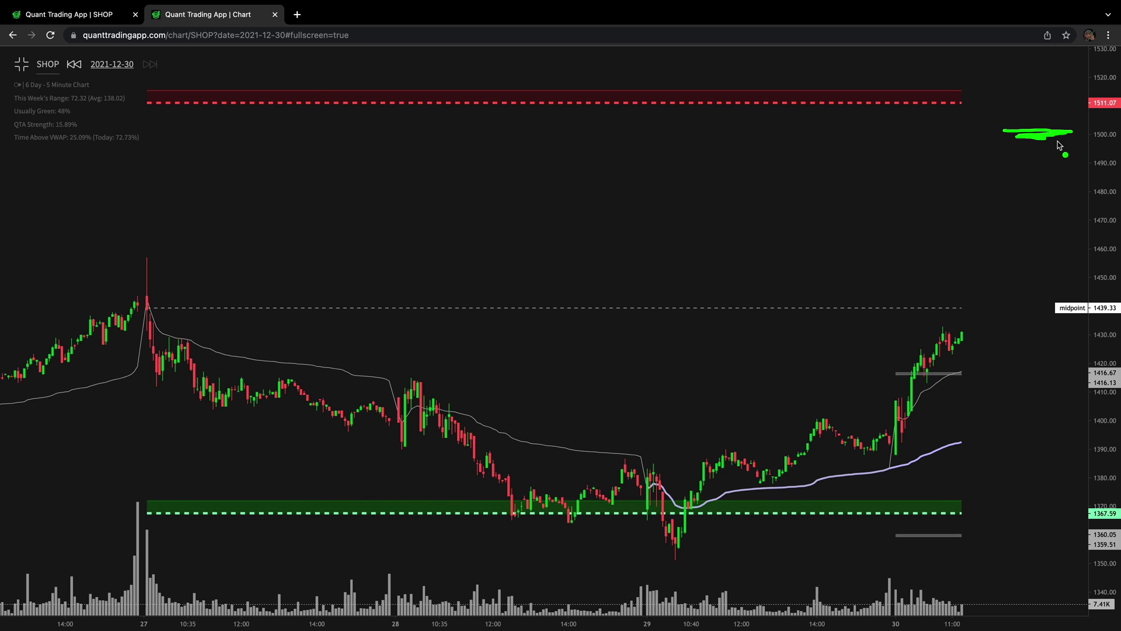
pyautogui.moveTo(1100, 193); pyautogui.dragTo(1100, 274)
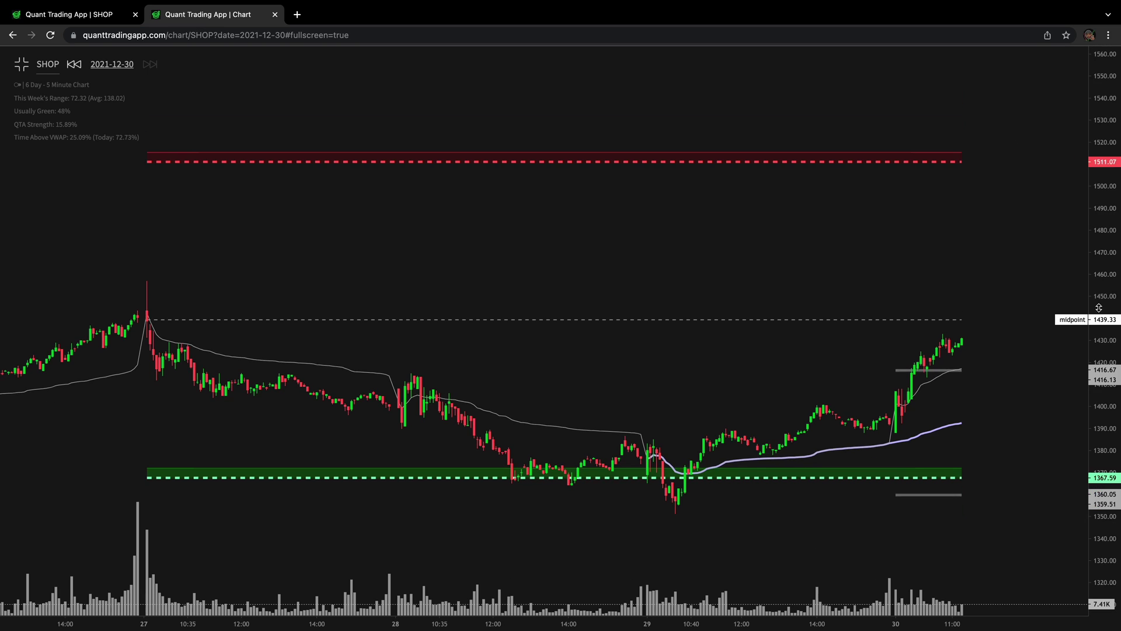
pyautogui.moveTo(1100, 235); pyautogui.dragTo(1100, 256)
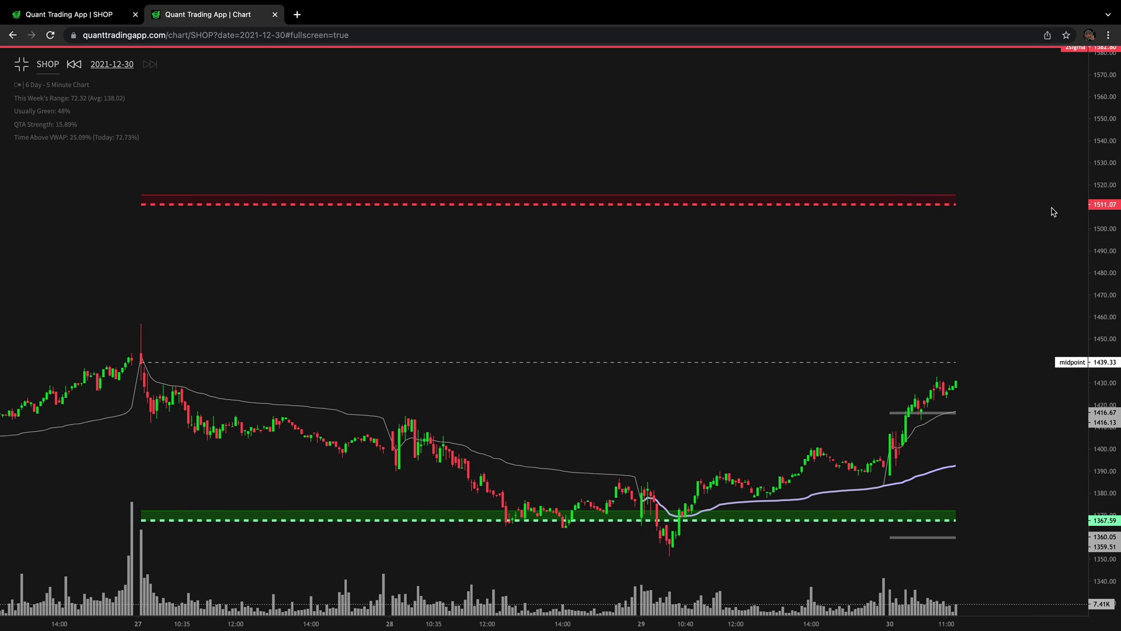
# Bring the 2sigma line into view, circle the 1582.80 label, and draw arrows from the last candle to 2sigma
pyautogui.moveTo(1047, 173); pyautogui.dragTo(1039, 210)
pyautogui.moveTo(1086, 67)
pyautogui.mouseDown()
pyautogui.moveTo(1053, 102)
pyautogui.moveTo(1089, 75)
pyautogui.mouseUp()
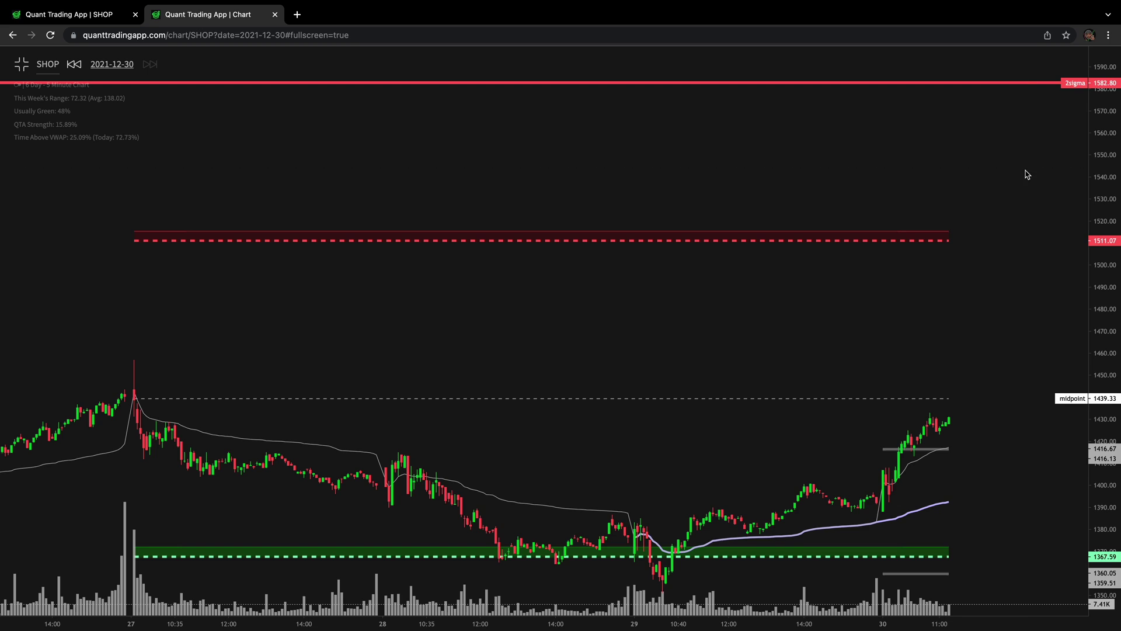
pyautogui.moveTo(1027, 174); pyautogui.dragTo(1014, 292)
pyautogui.moveTo(1041, 194)
pyautogui.mouseDown()
pyautogui.moveTo(1066, 175)
pyautogui.moveTo(1014, 178)
pyautogui.moveTo(1093, 187)
pyautogui.moveTo(1048, 166)
pyautogui.mouseUp()
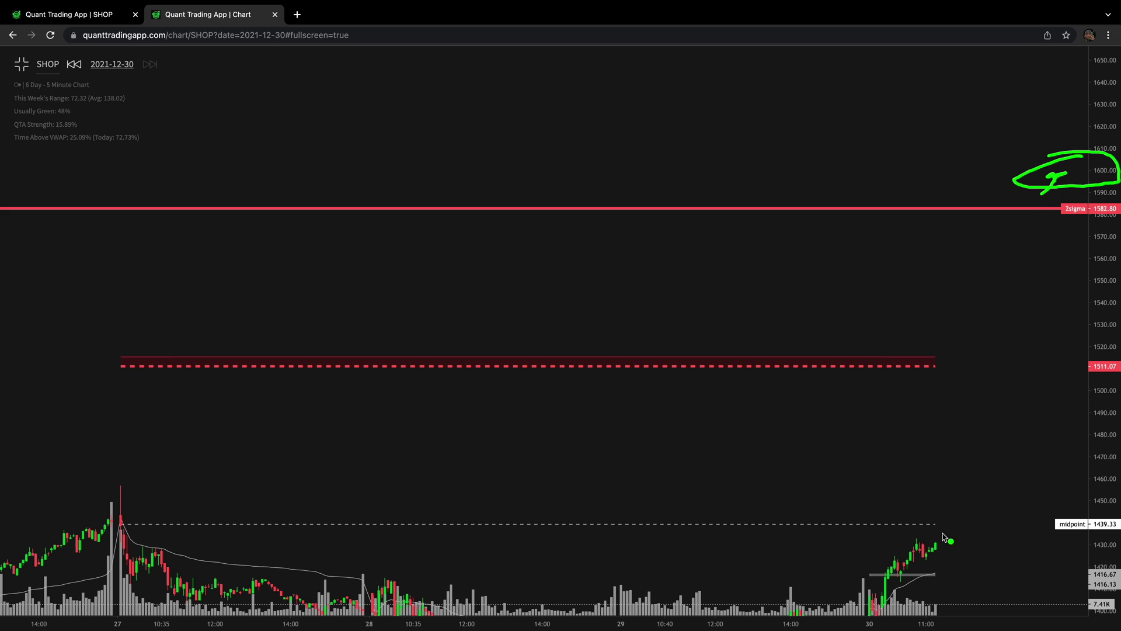
pyautogui.moveTo(936, 546)
pyautogui.mouseDown()
pyautogui.moveTo(1035, 161)
pyautogui.moveTo(1044, 211)
pyautogui.mouseUp()
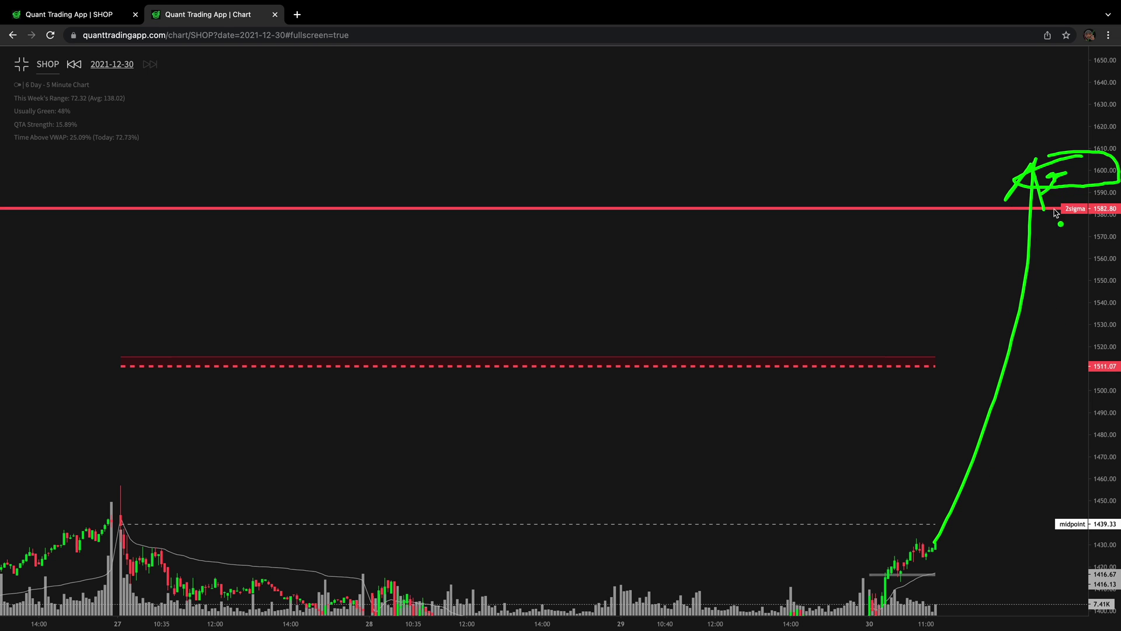
pyautogui.moveTo(1091, 162)
pyautogui.mouseDown()
pyautogui.moveTo(1097, 171)
pyautogui.moveTo(1072, 178)
pyautogui.mouseUp()
pyautogui.moveTo(904, 400); pyautogui.dragTo(1055, 378)
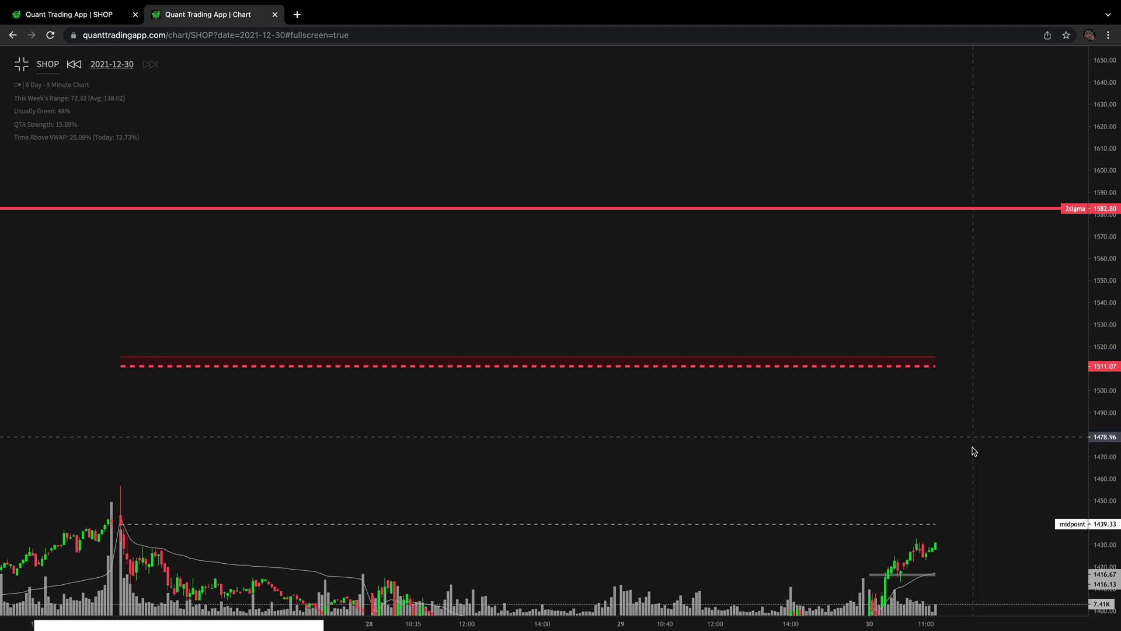
pyautogui.moveTo(973, 453); pyautogui.dragTo(1016, 271)
# Rescale and pan the SHOP chart back to recent candles, circling the Dec 29 bounce off support
pyautogui.moveTo(1112, 445); pyautogui.dragTo(1109, 408)
pyautogui.moveTo(1062, 438)
pyautogui.mouseDown()
pyautogui.moveTo(996, 370)
pyautogui.moveTo(1006, 370)
pyautogui.moveTo(896, 333)
pyautogui.mouseUp()
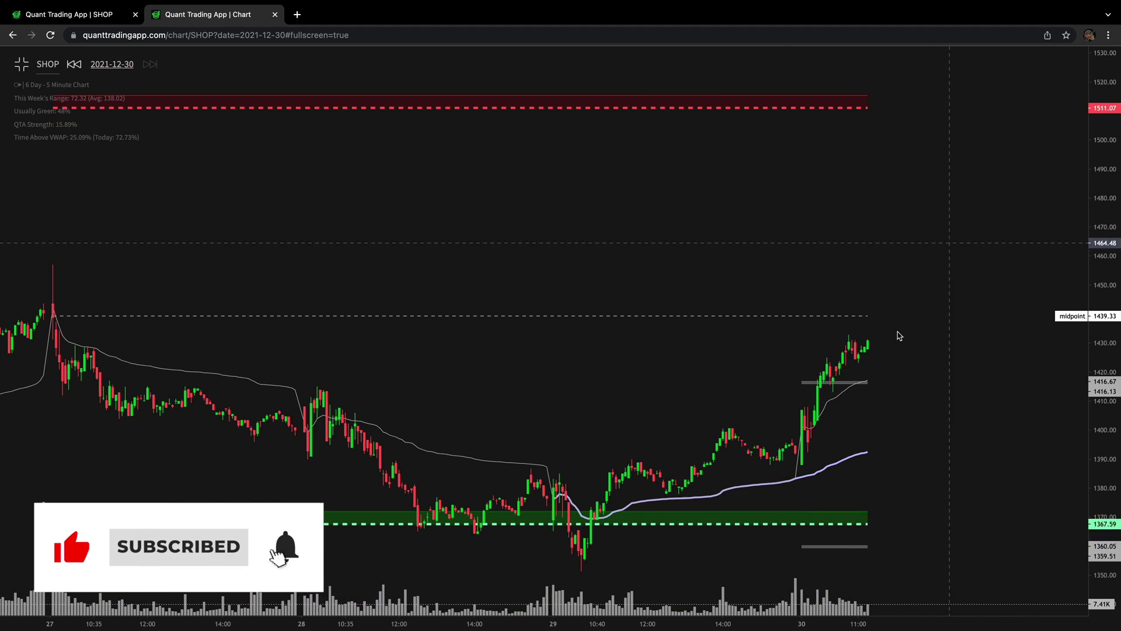
pyautogui.moveTo(668, 489)
pyautogui.mouseDown()
pyautogui.moveTo(536, 558)
pyautogui.moveTo(687, 489)
pyautogui.mouseUp()
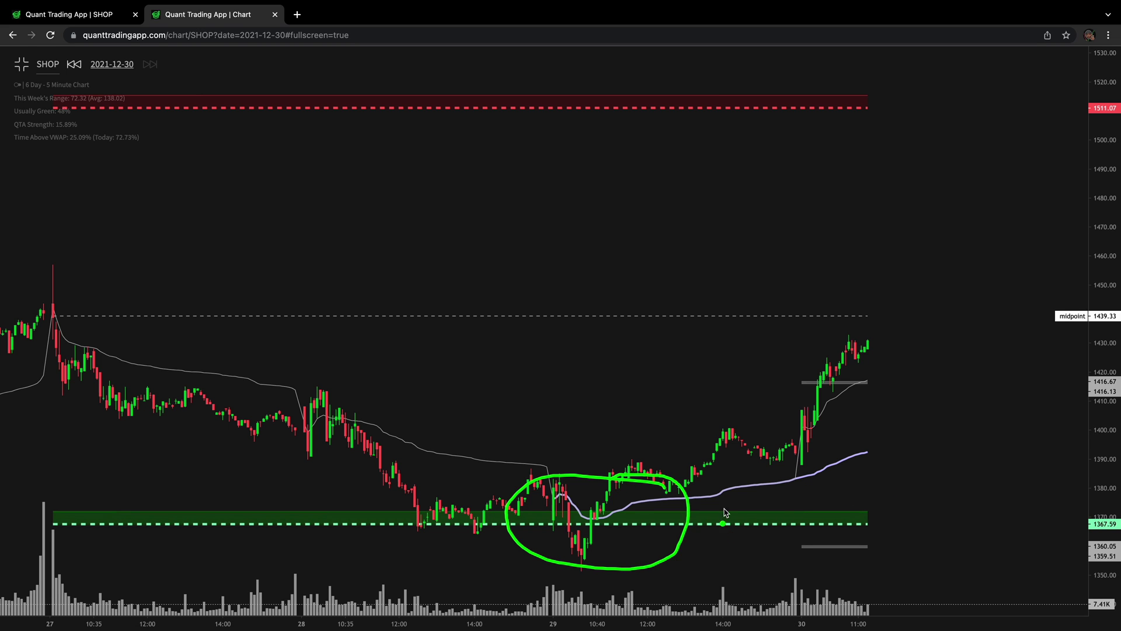
pyautogui.moveTo(954, 307)
pyautogui.mouseDown()
pyautogui.moveTo(933, 348)
pyautogui.moveTo(915, 472)
pyautogui.mouseUp()
pyautogui.moveTo(1074, 235)
pyautogui.mouseDown()
pyautogui.moveTo(1071, 265)
pyautogui.moveTo(1075, 242)
pyautogui.mouseUp()
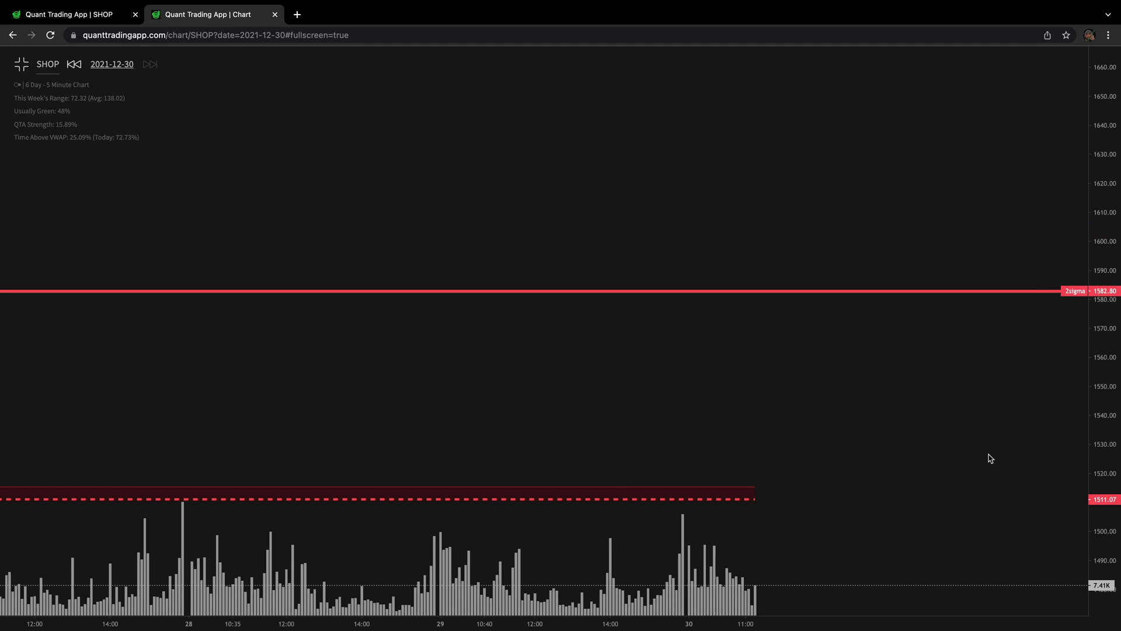